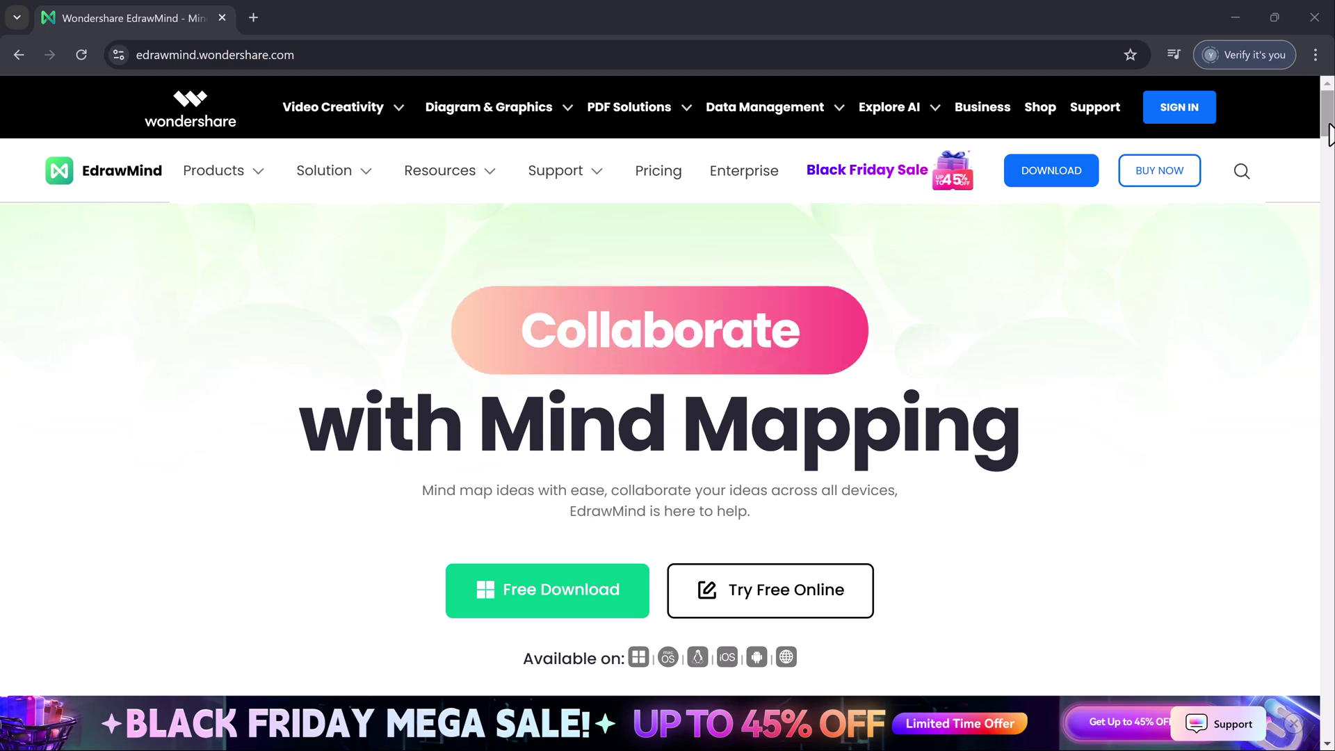
pyautogui.moveTo(1330, 128); pyautogui.dragTo(1331, 168)
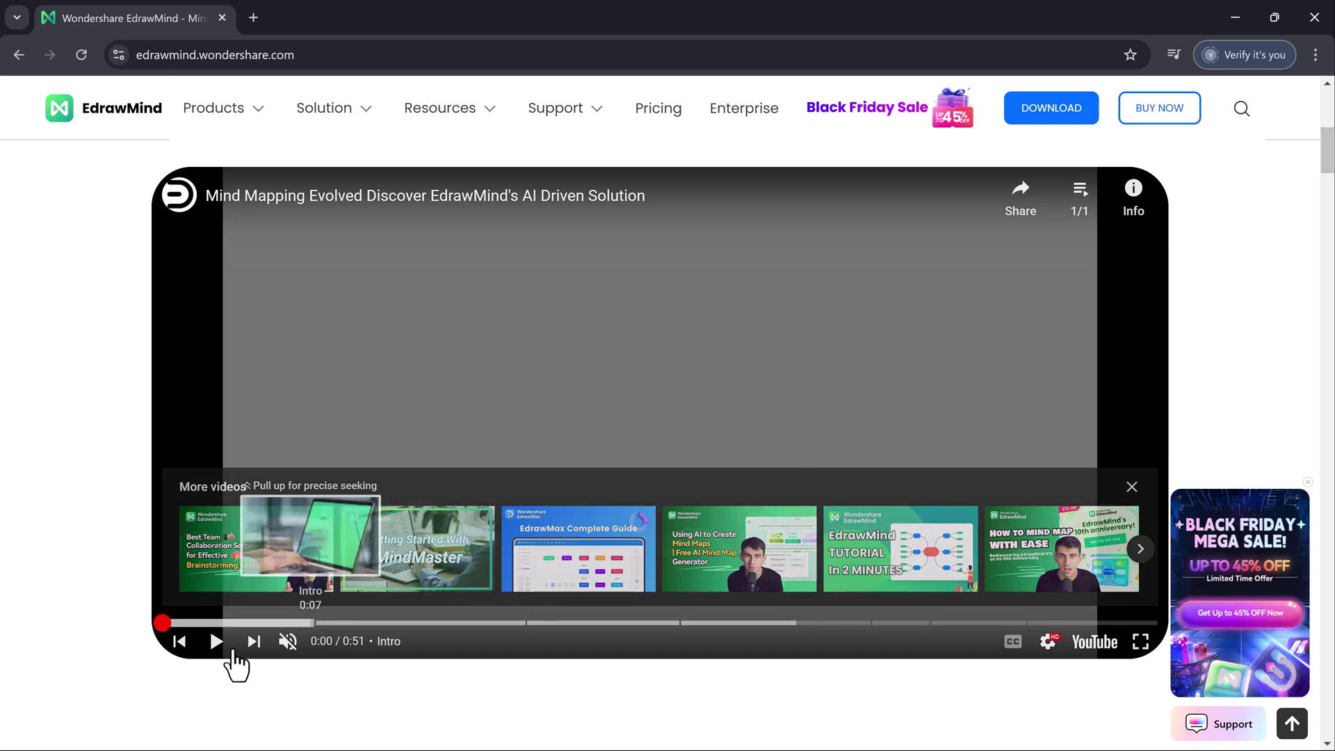
# Step: Play the intro video, dismiss the sale popup, and view Outline, Layouts, Collaboration and Plan features
pyautogui.click(217, 668)
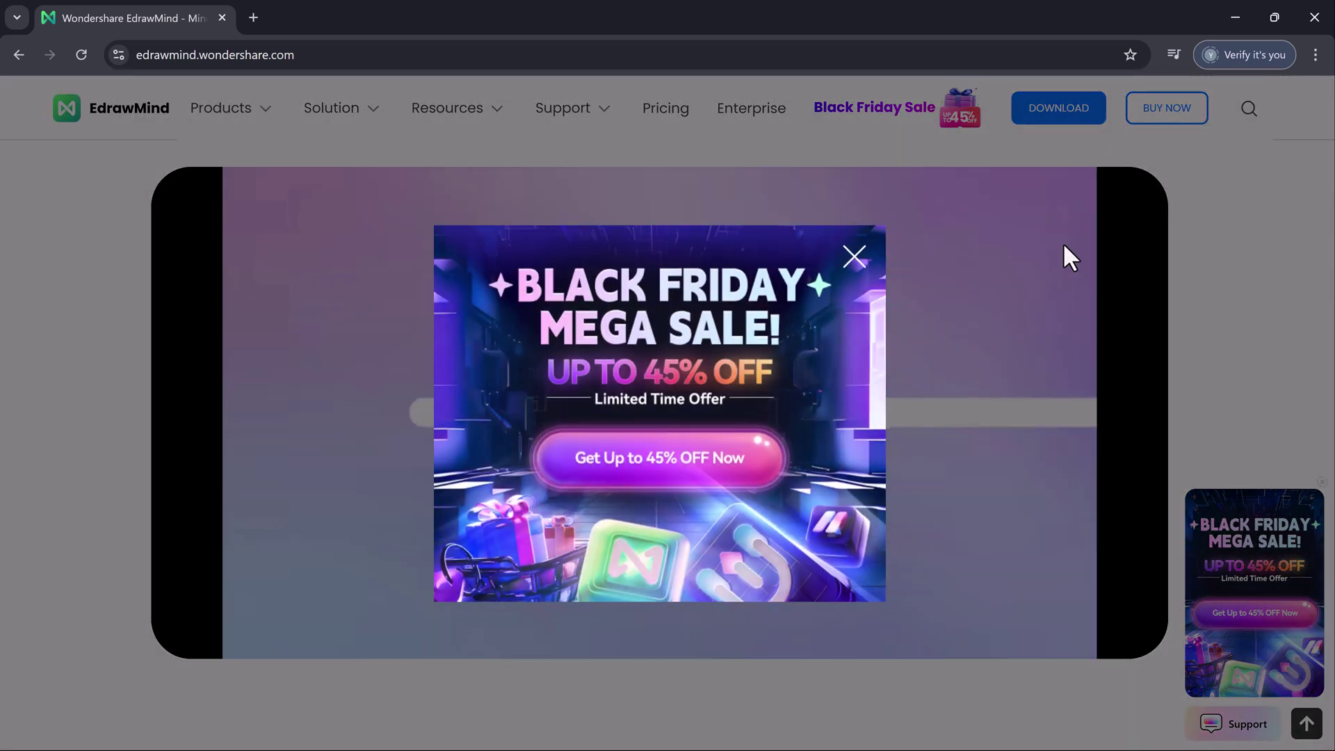
pyautogui.click(857, 261)
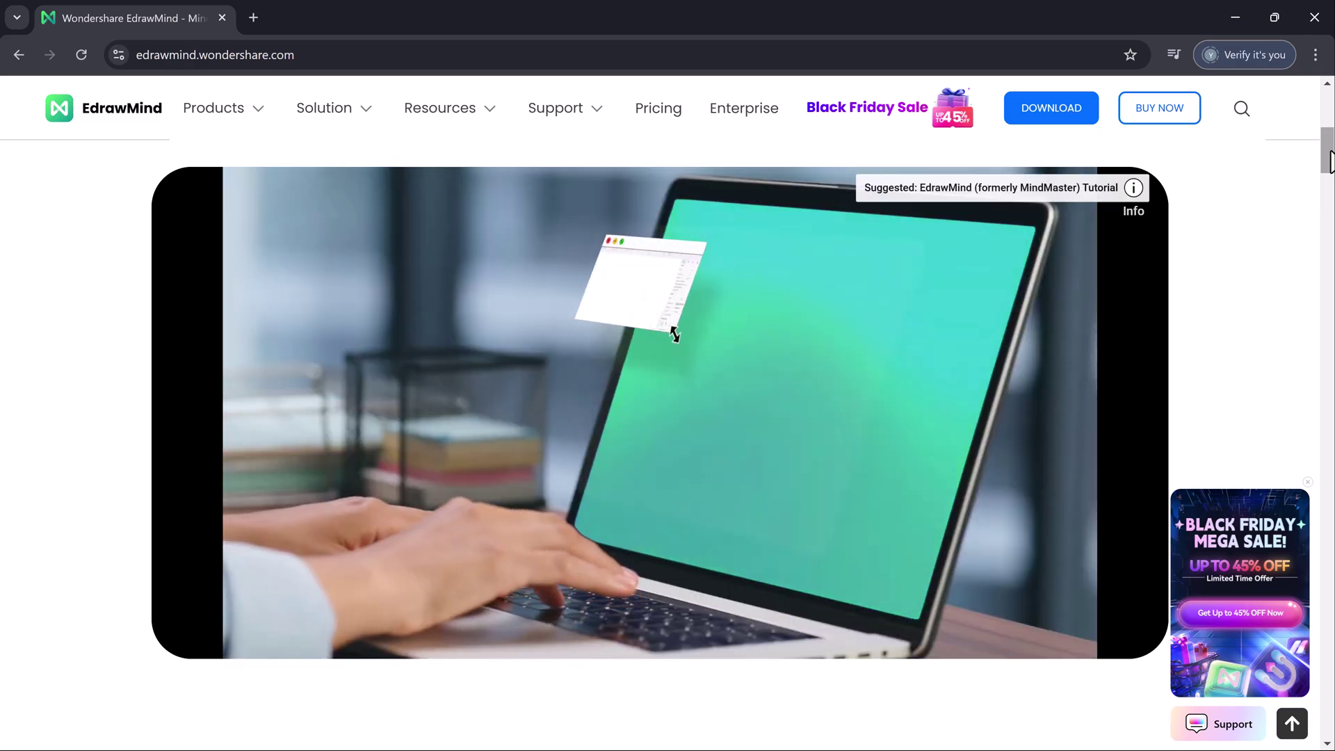
pyautogui.moveTo(1331, 156); pyautogui.dragTo(1328, 221)
pyautogui.click(946, 464)
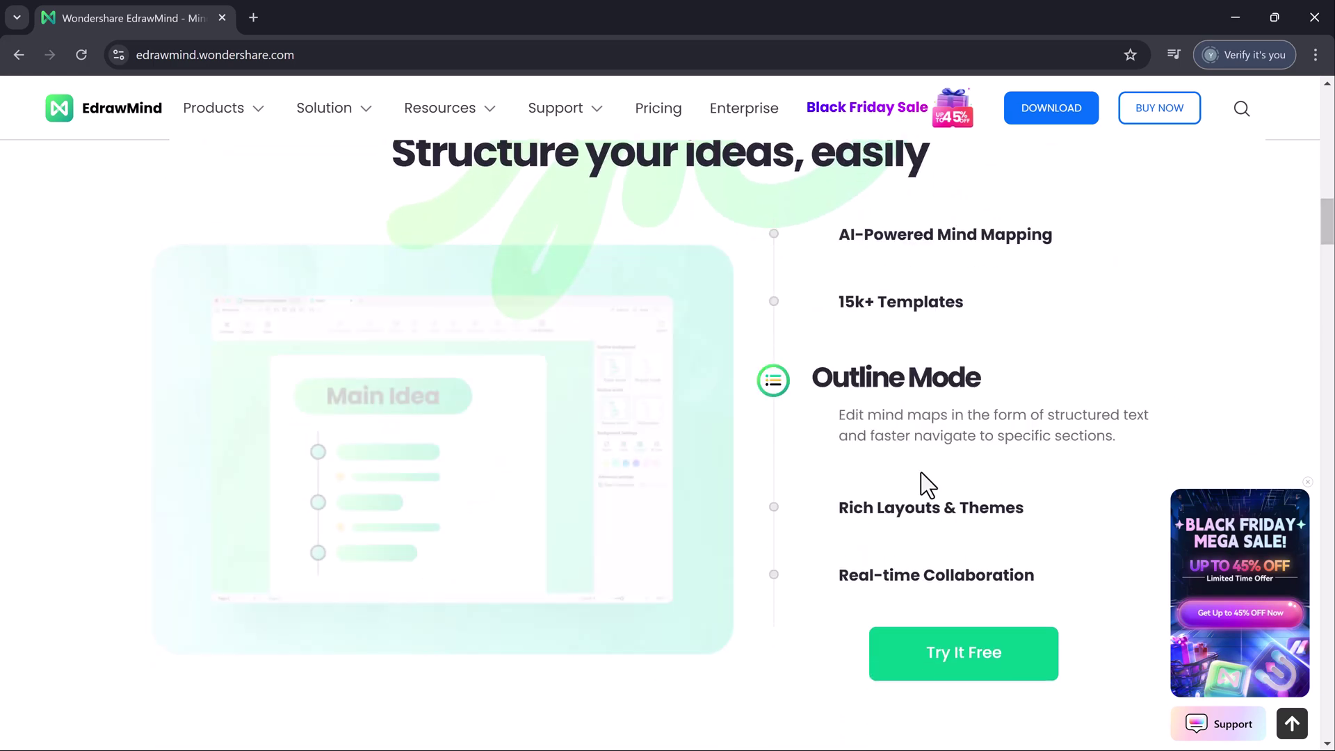
pyautogui.click(934, 519)
pyautogui.click(920, 577)
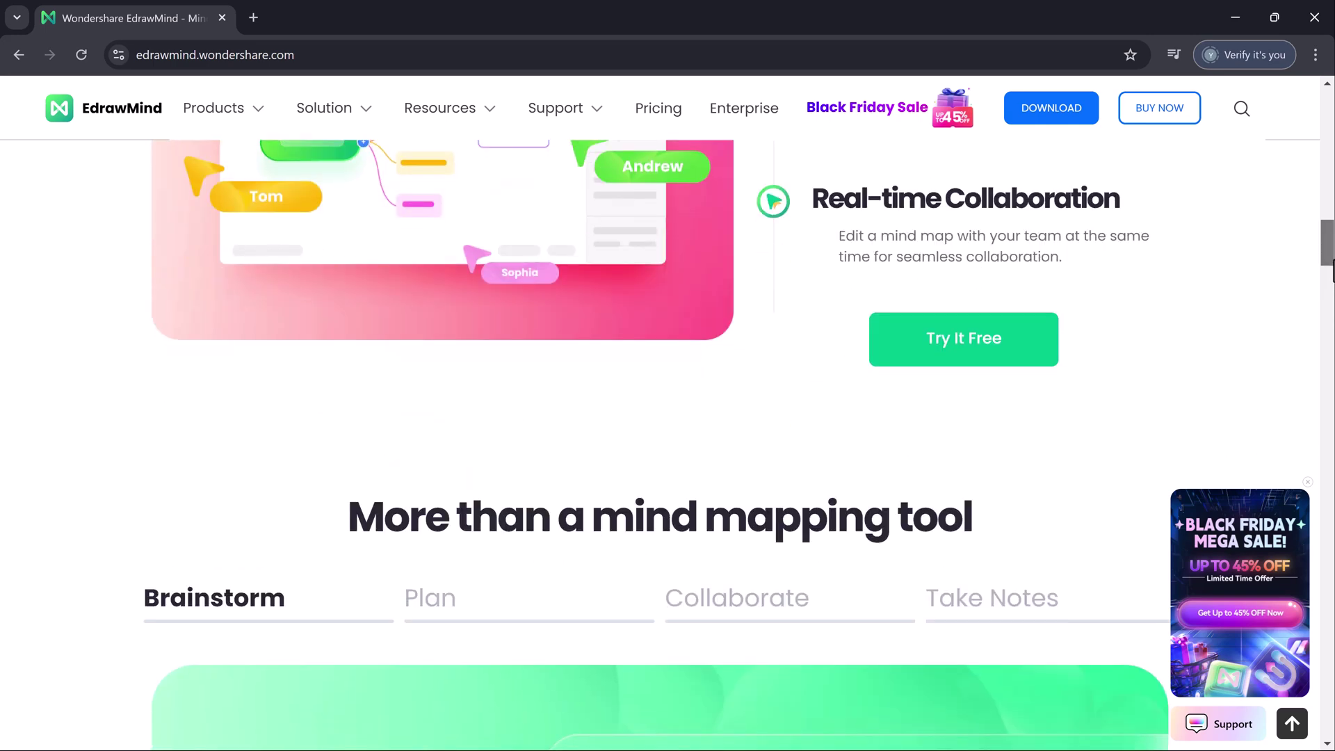
pyautogui.moveTo(1328, 238); pyautogui.dragTo(1329, 282)
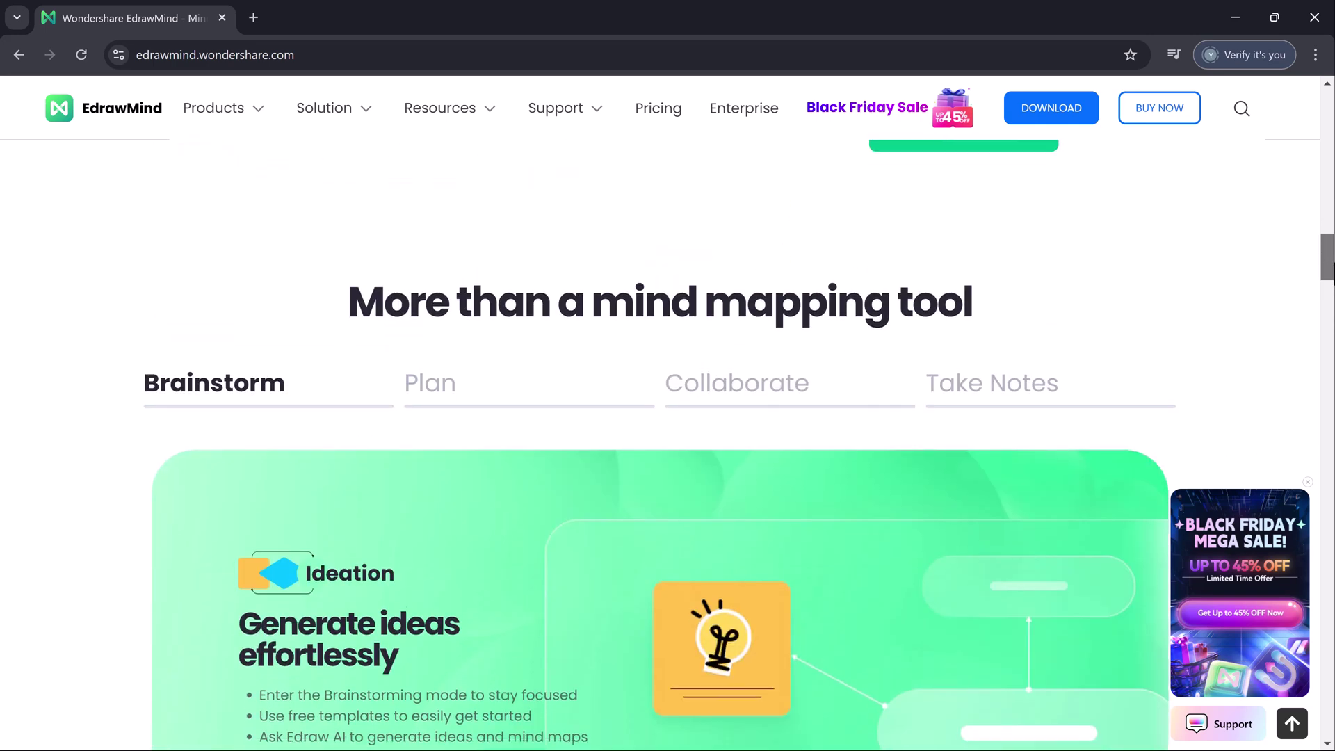
pyautogui.click(550, 307)
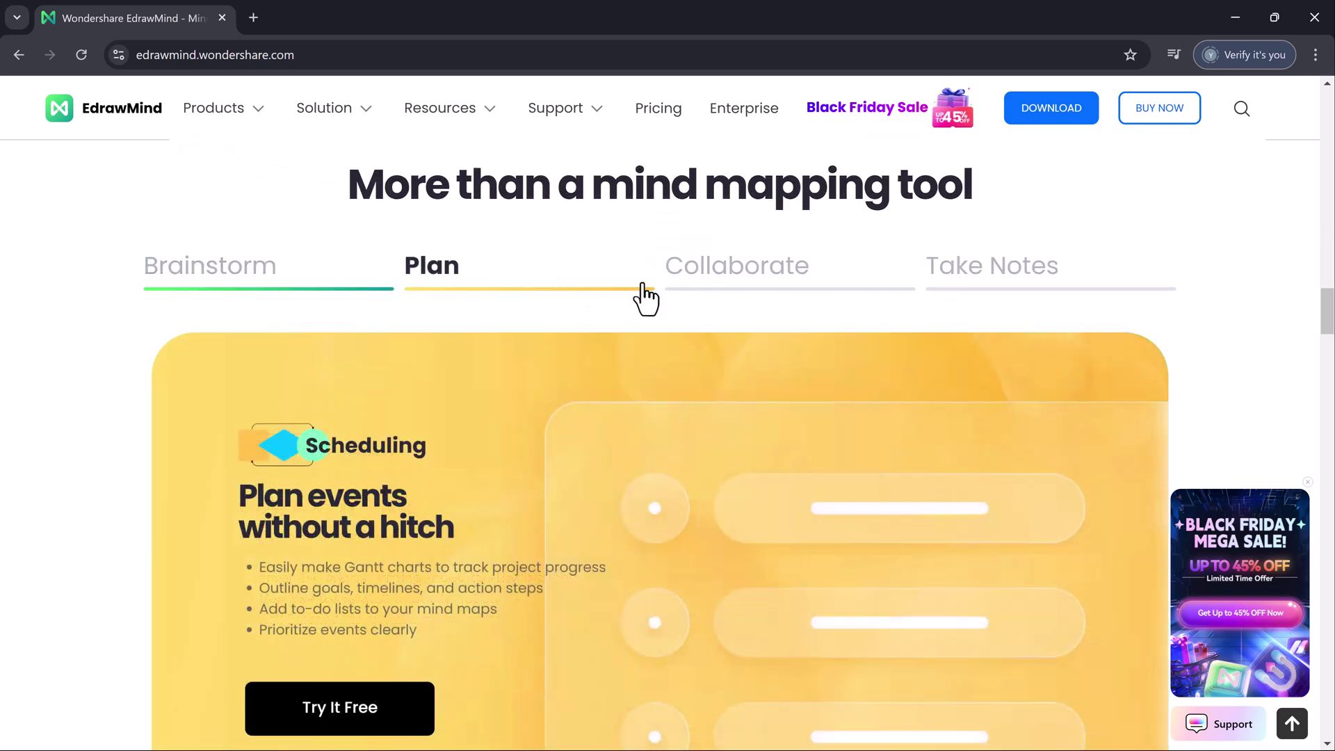
pyautogui.moveTo(1328, 318); pyautogui.dragTo(1331, 486)
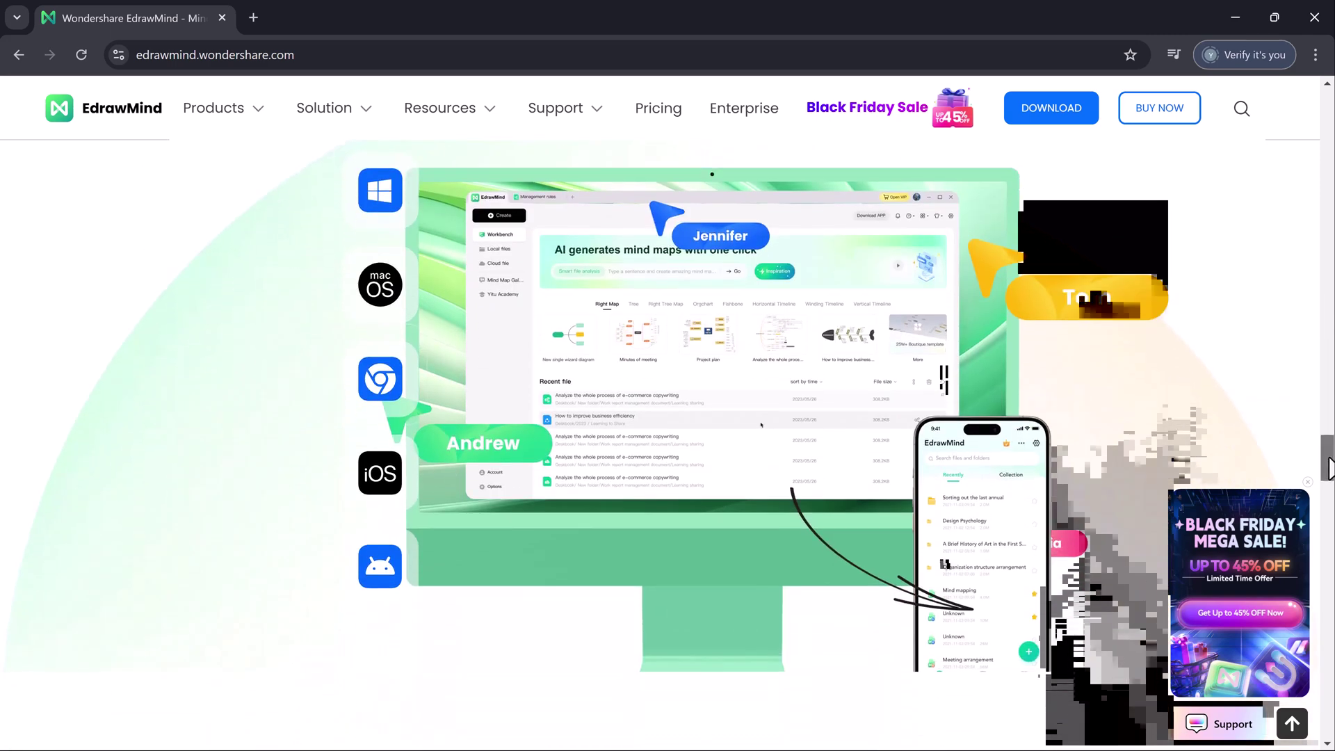
pyautogui.moveTo(1330, 466); pyautogui.dragTo(1329, 692)
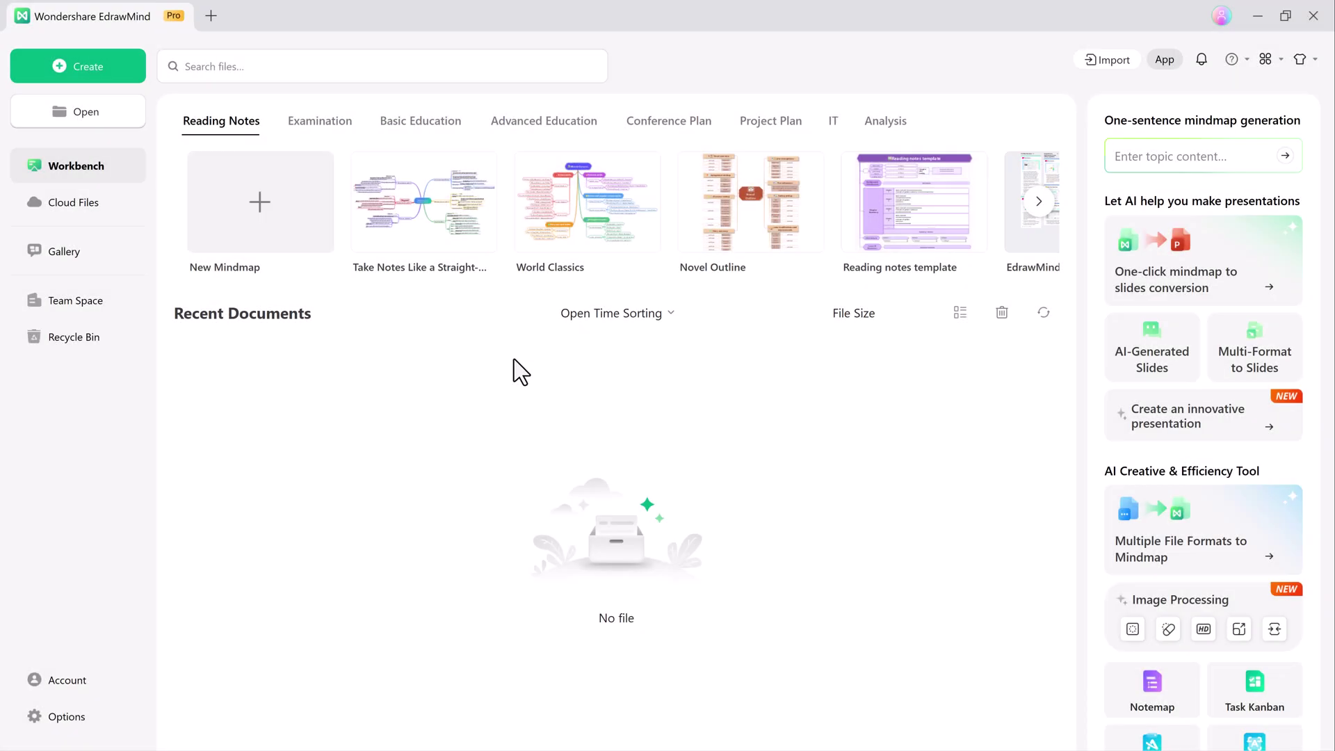
# Step: Browse Examination, Education, Conference Plan, Project Plan and Analysis templates, then open the Gallery
pyautogui.click(327, 124)
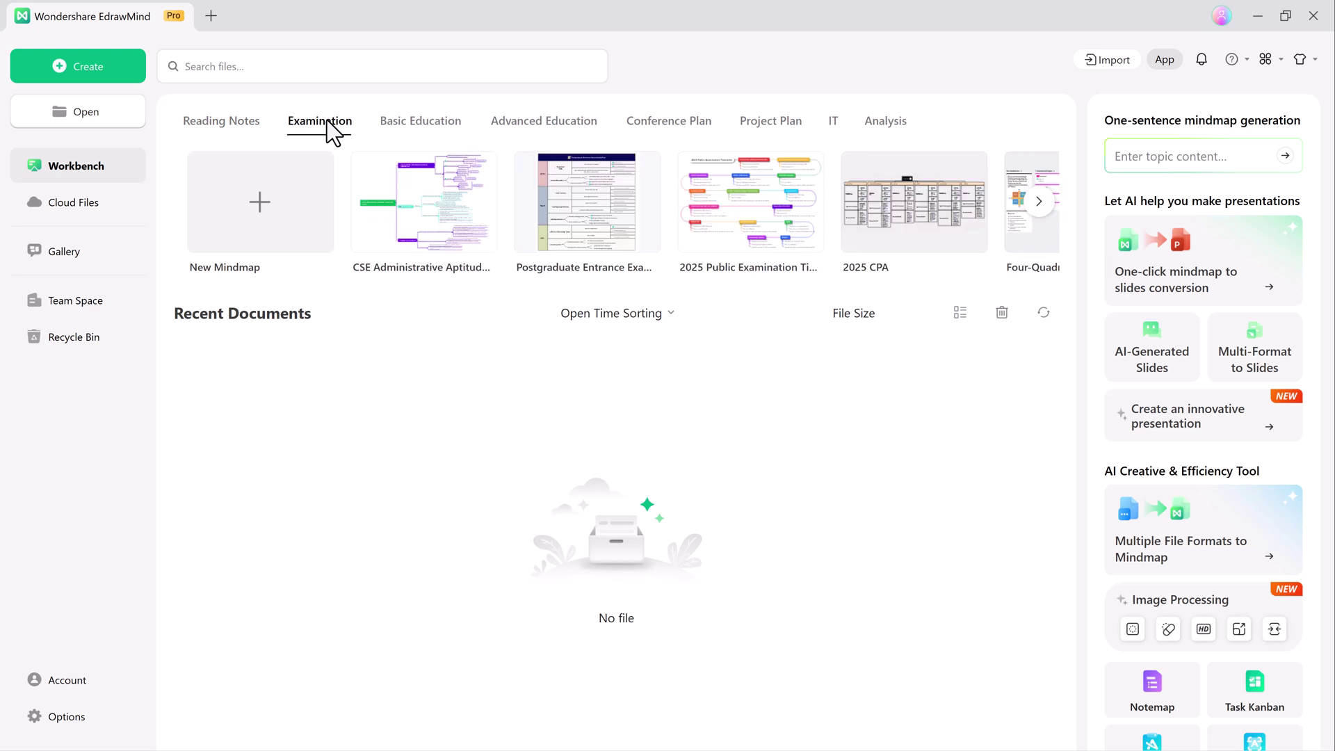
pyautogui.click(422, 126)
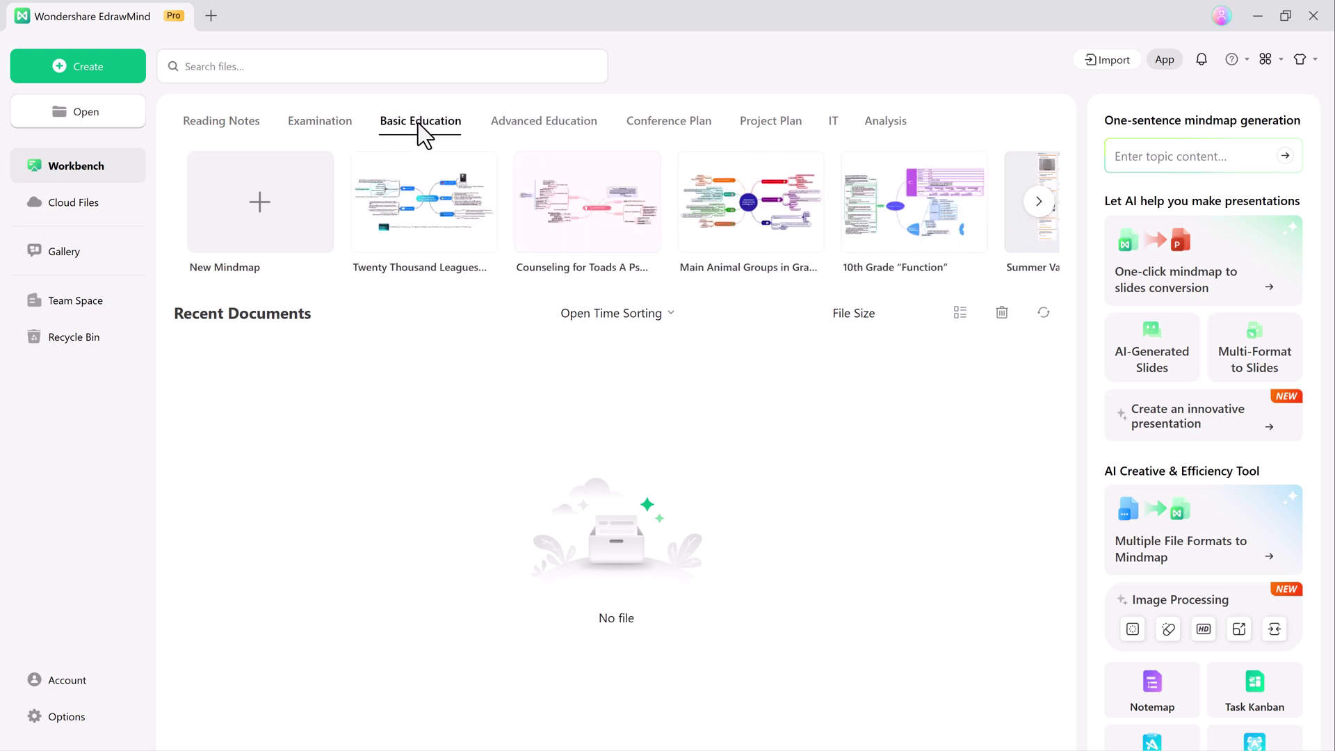
pyautogui.click(515, 127)
pyautogui.click(674, 130)
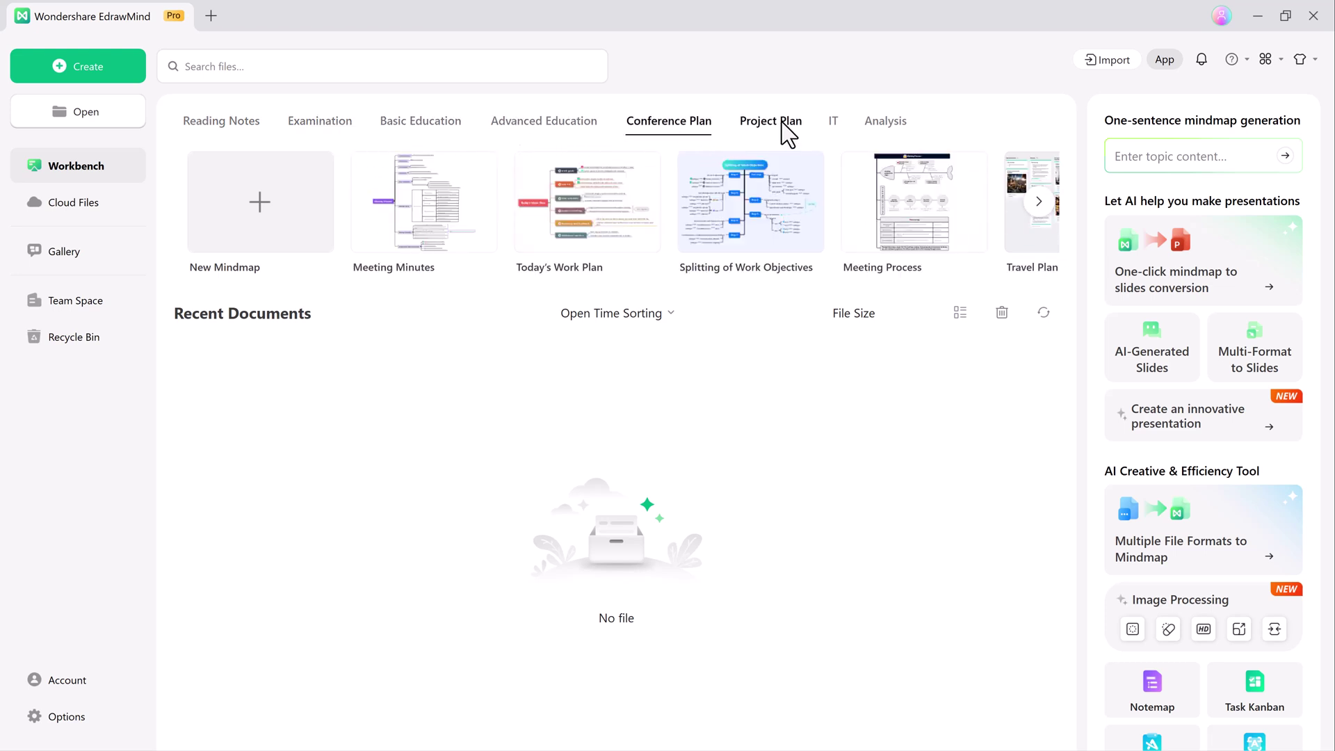
pyautogui.click(804, 122)
pyautogui.click(839, 123)
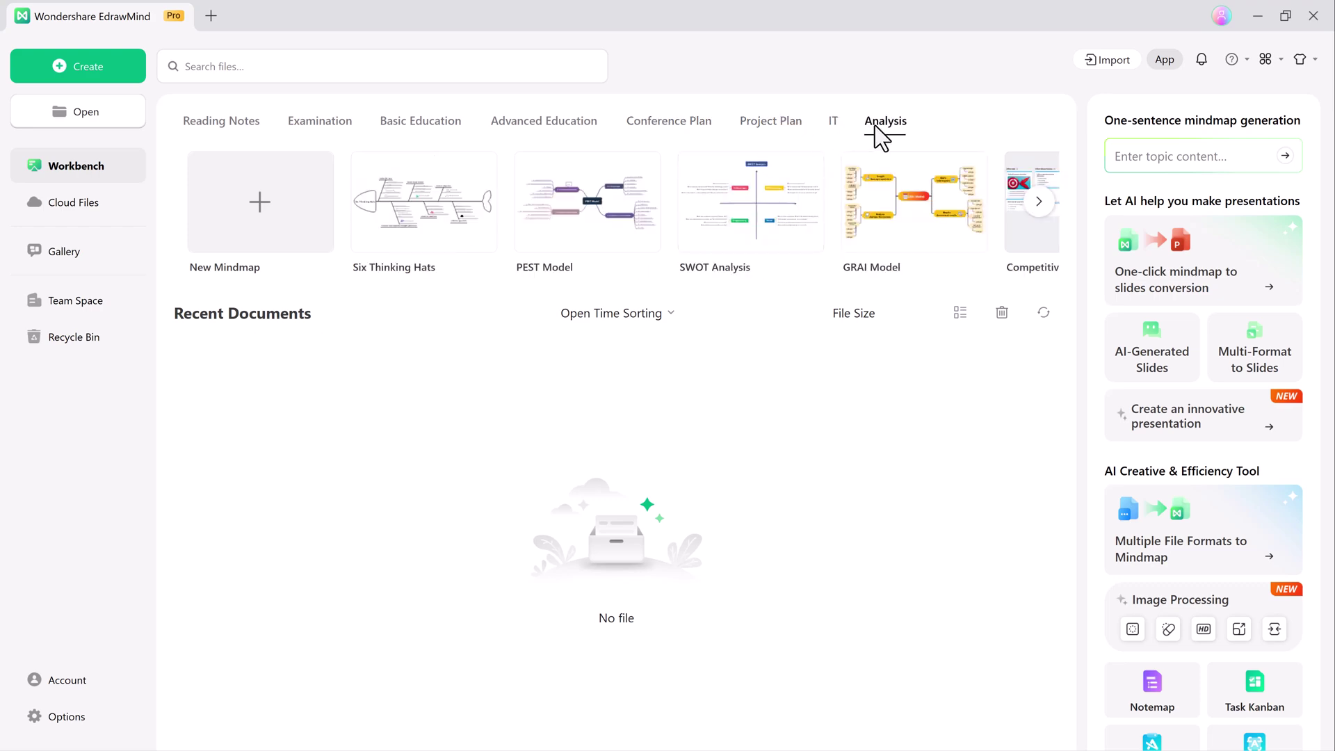
pyautogui.click(136, 257)
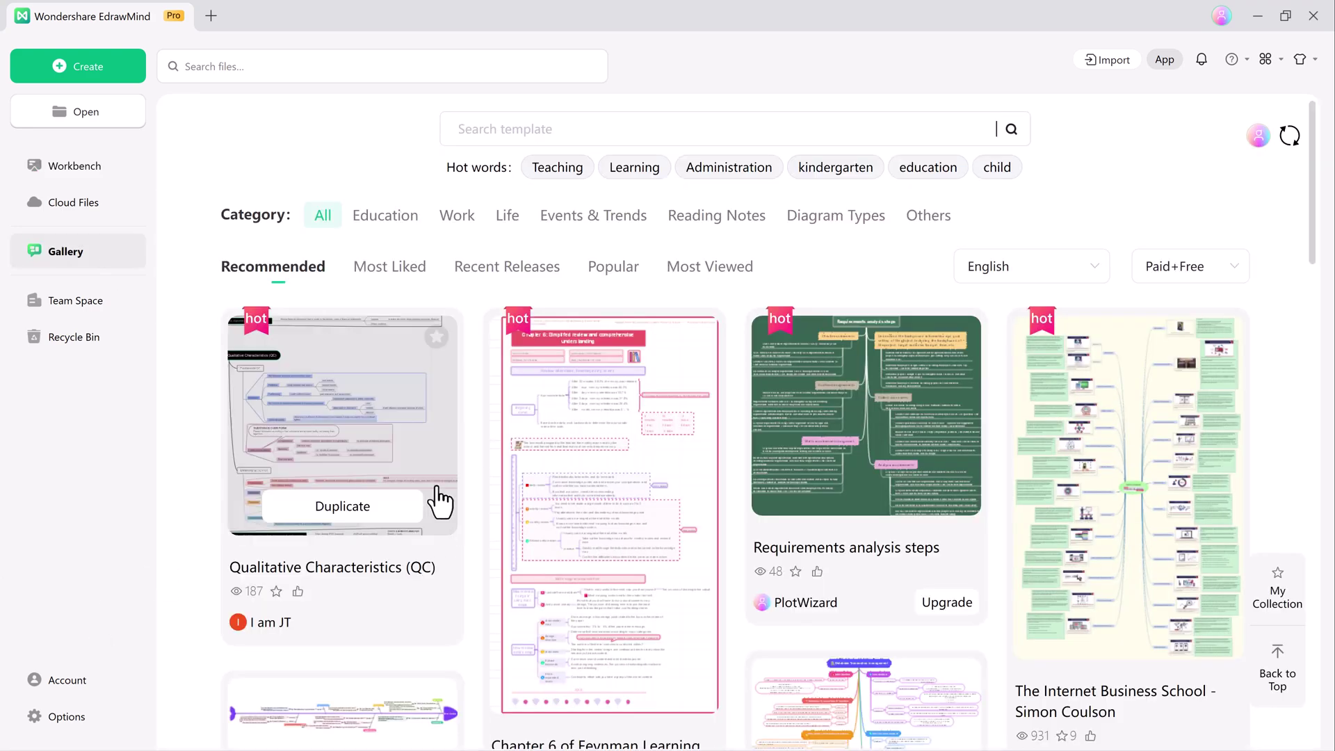
pyautogui.scroll(-3, 386, 478)
pyautogui.scroll(-3, 386, 479)
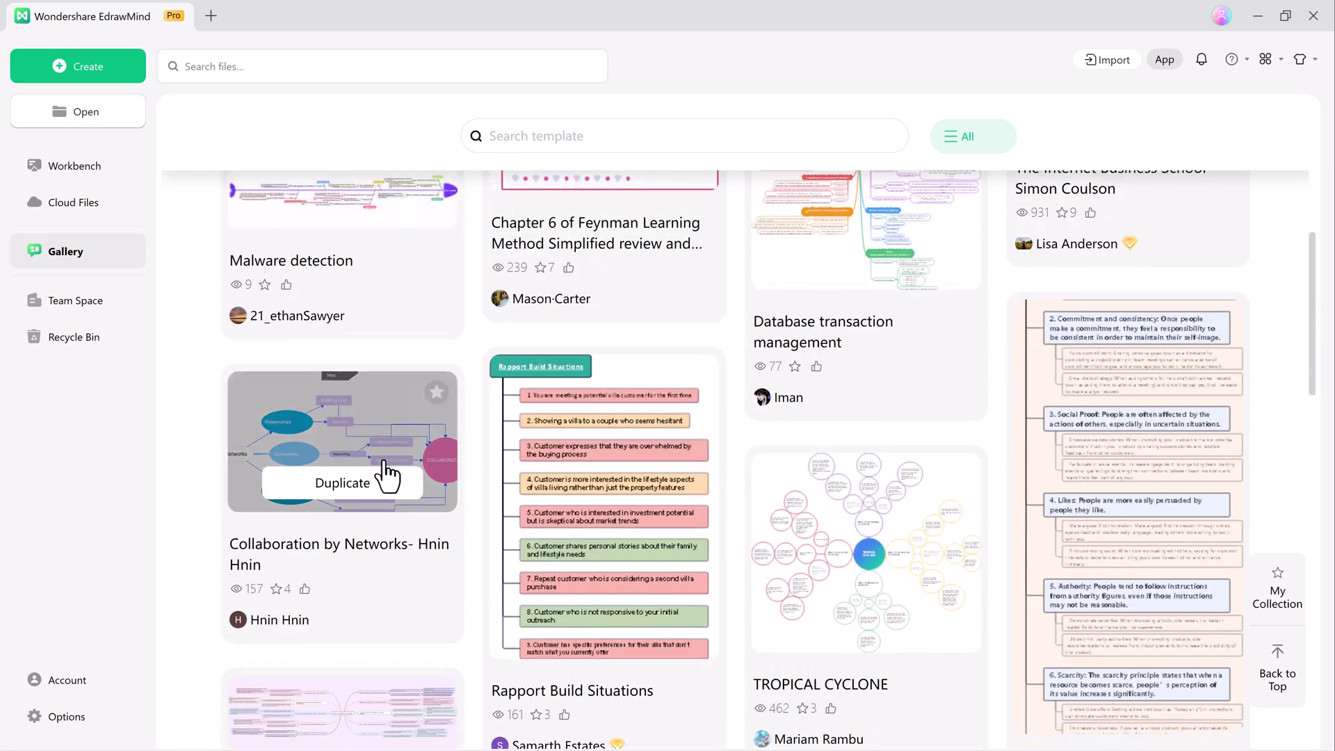
pyautogui.scroll(-3, 386, 477)
pyautogui.scroll(-2, 388, 475)
pyautogui.scroll(-5, 389, 476)
pyautogui.scroll(-2, 388, 475)
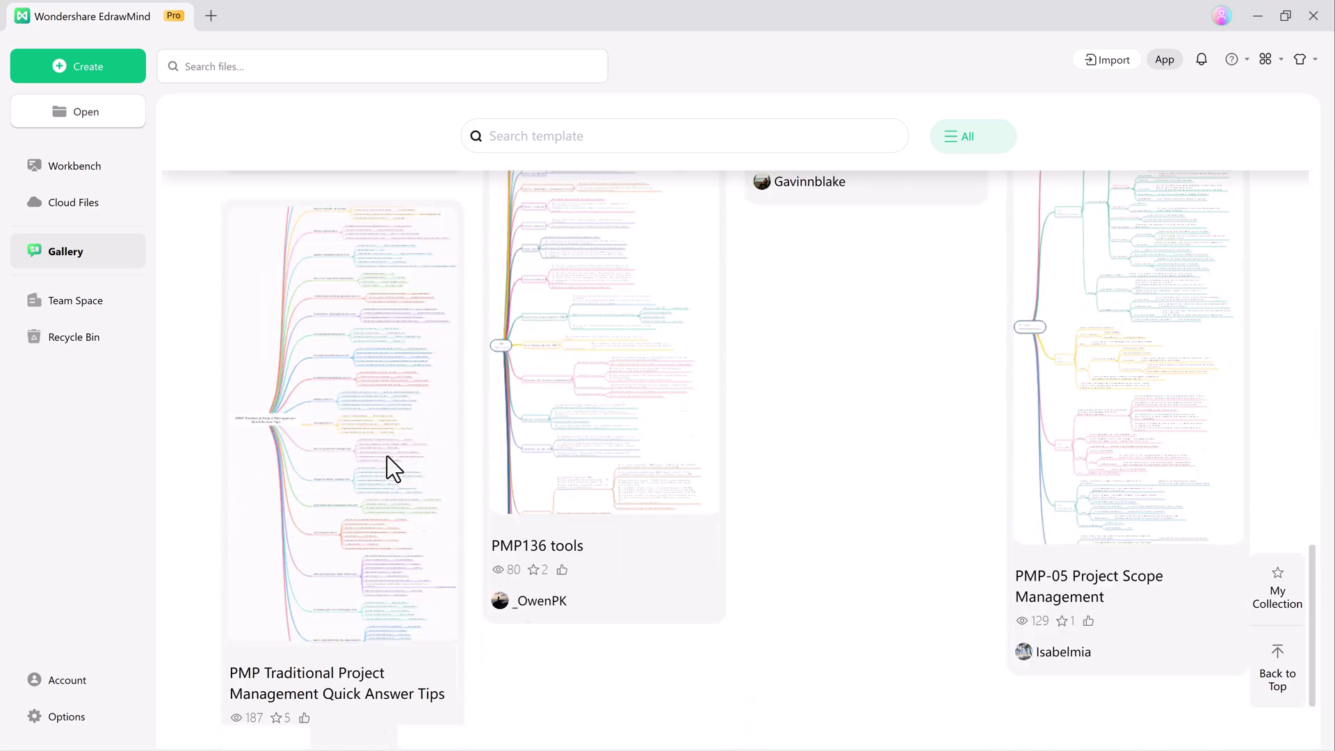
pyautogui.scroll(-3, 388, 467)
pyautogui.scroll(3, 388, 468)
pyautogui.scroll(10, 388, 467)
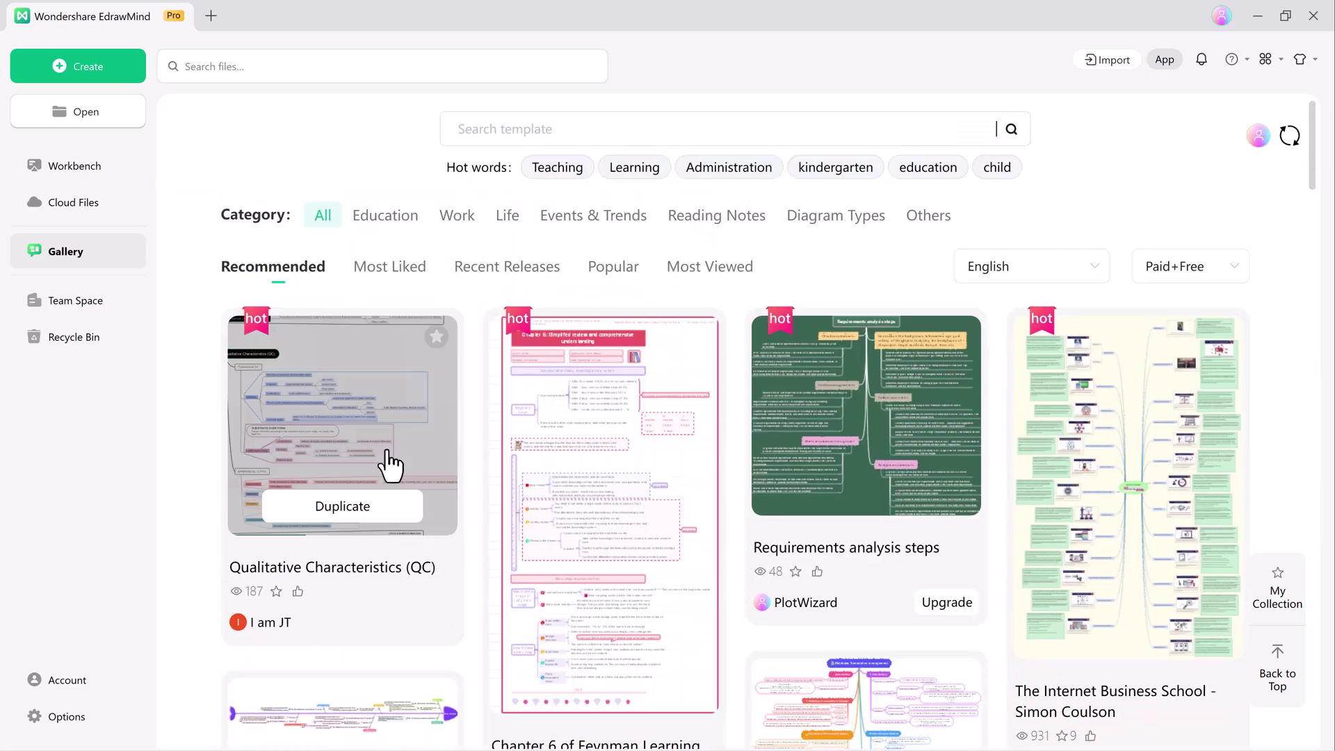
# Step: Filter the Gallery to Education templates, then to Work templates
pyautogui.click(383, 217)
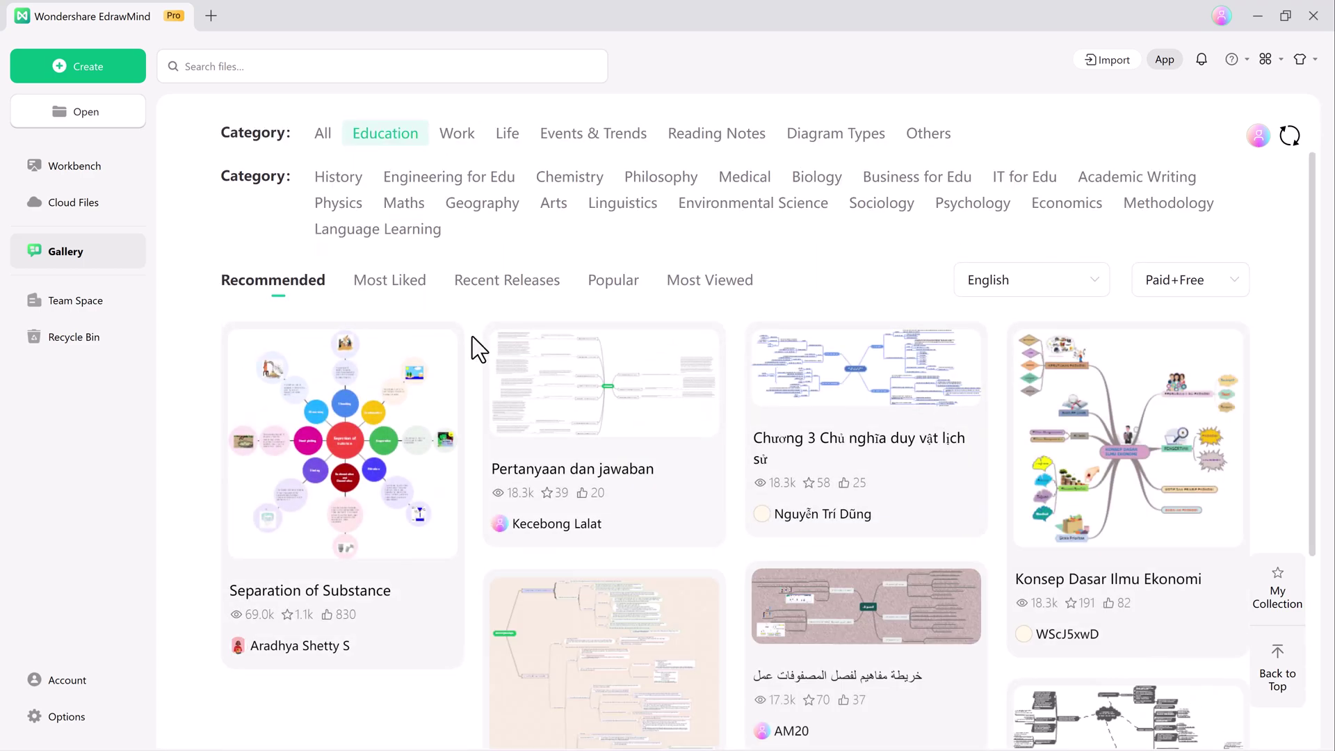
pyautogui.scroll(-1, 472, 336)
pyautogui.scroll(-3, 472, 337)
pyautogui.scroll(-3, 473, 337)
pyautogui.scroll(-2, 473, 338)
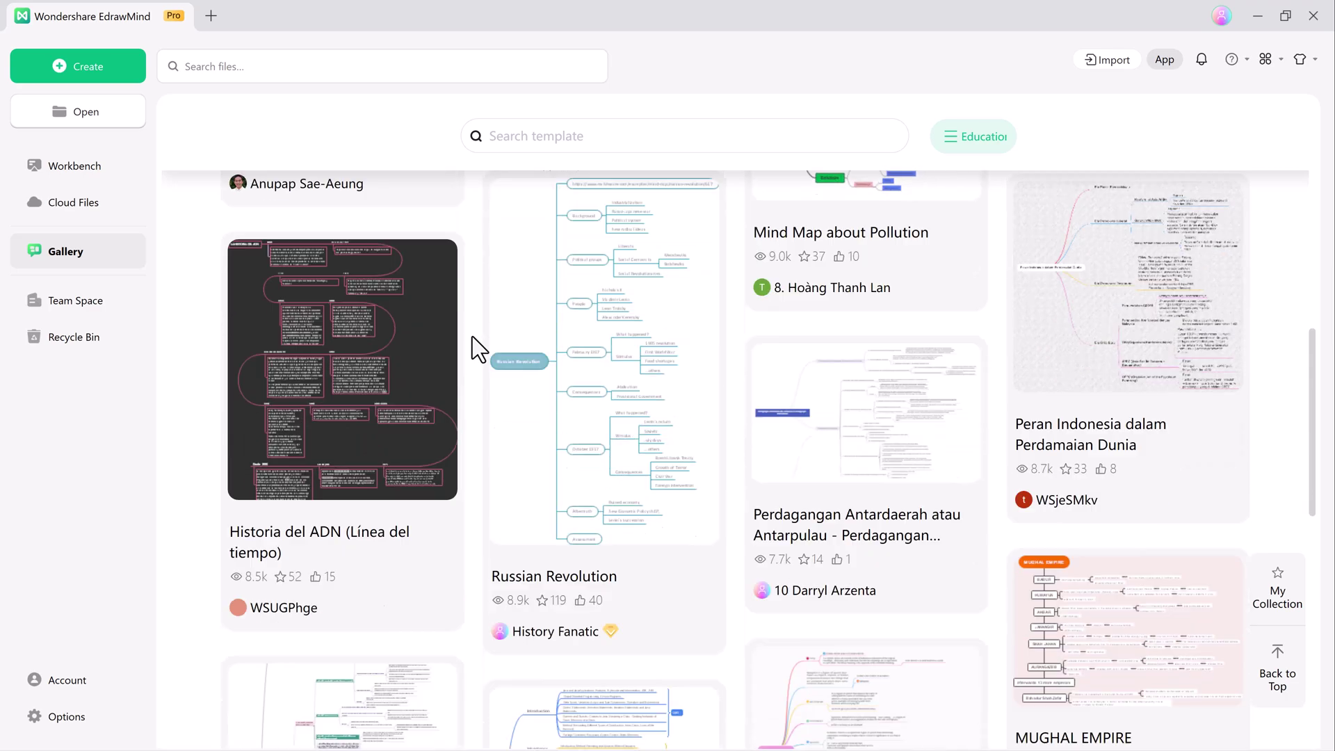
pyautogui.scroll(-4, 473, 338)
pyautogui.scroll(7, 473, 338)
pyautogui.scroll(4, 473, 337)
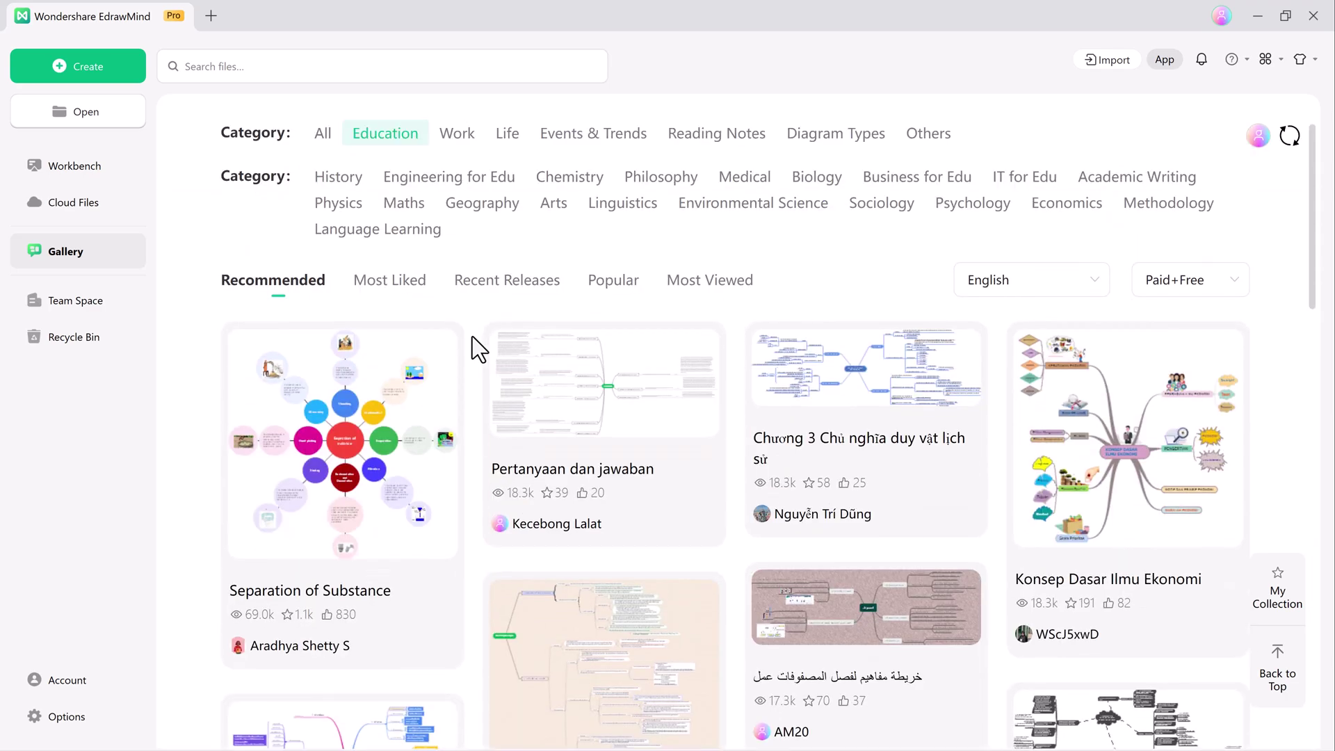
pyautogui.scroll(1, 473, 338)
pyautogui.click(457, 220)
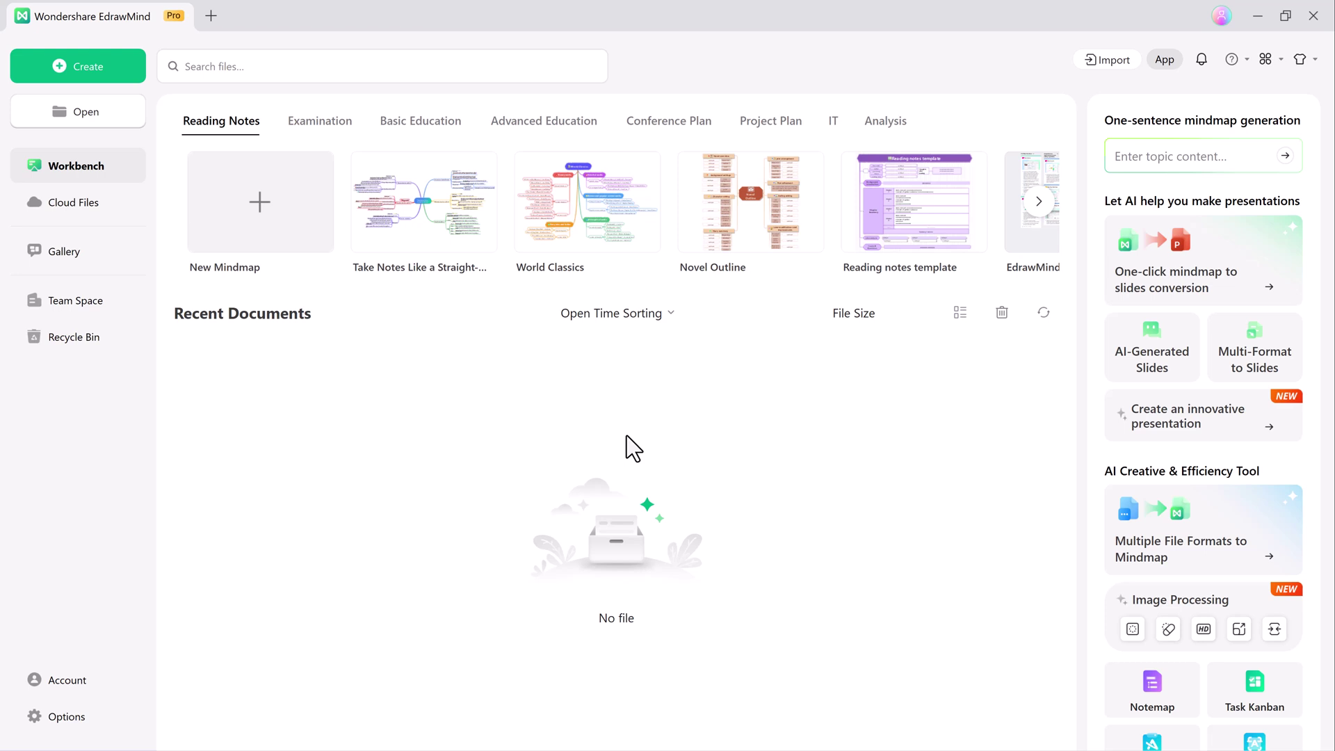
# Step: Create a blank mind map and make its Main Idea topic italic 'Edrawmind' text
pyautogui.click(1203, 293)
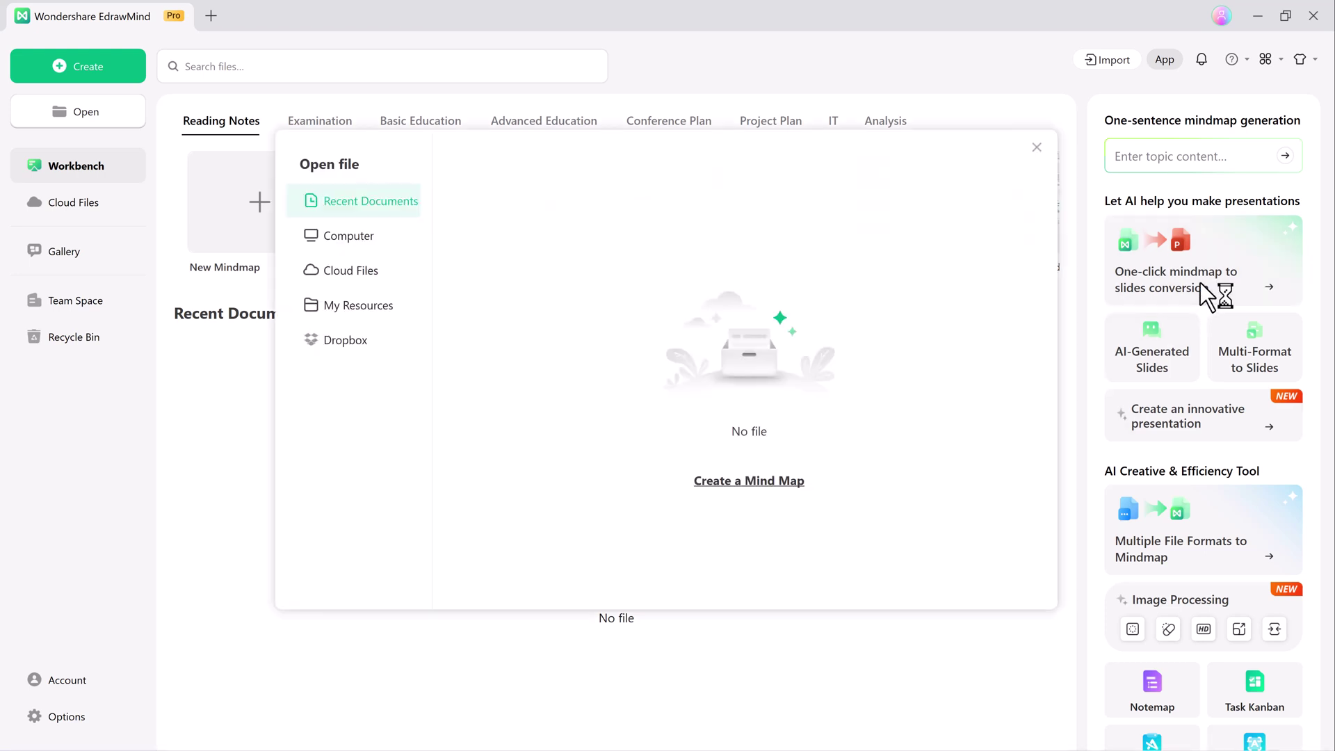
pyautogui.click(763, 486)
pyautogui.click(564, 415)
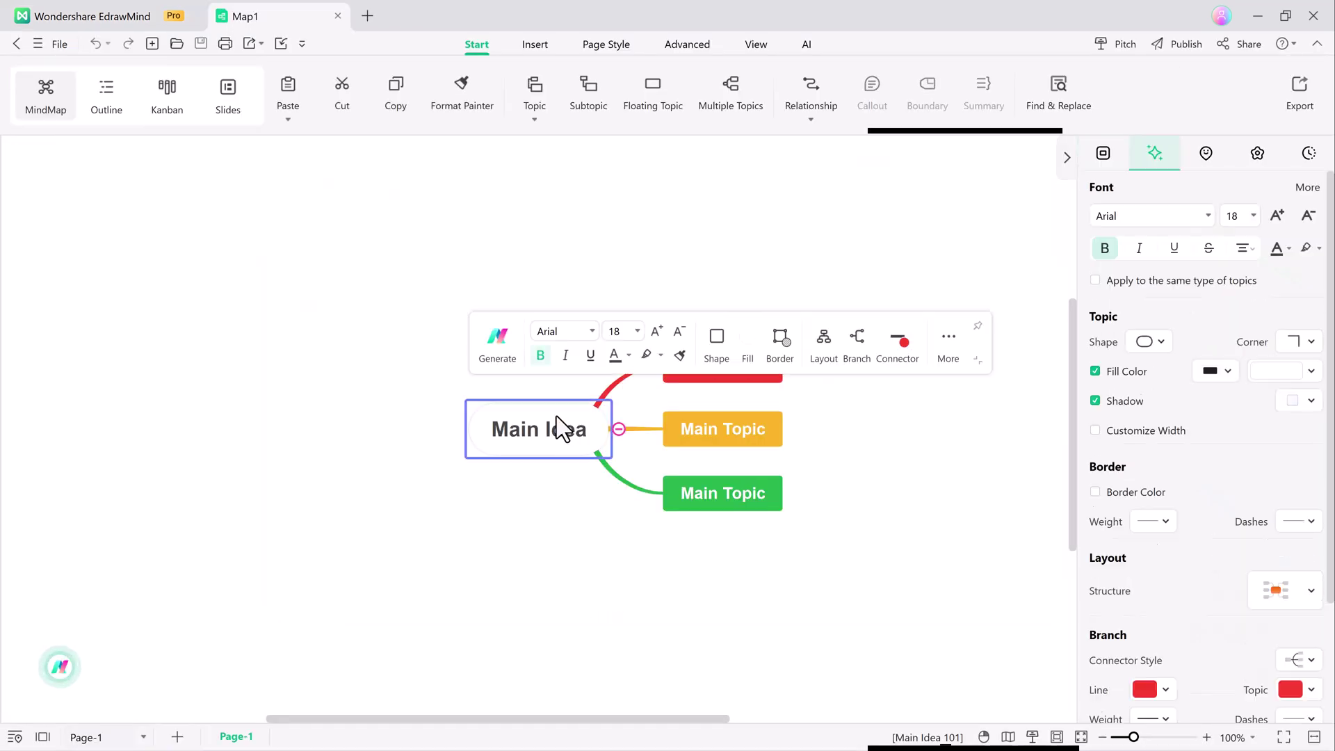
pyautogui.doubleClick(554, 434)
pyautogui.hotkey('ctrl', 'i')
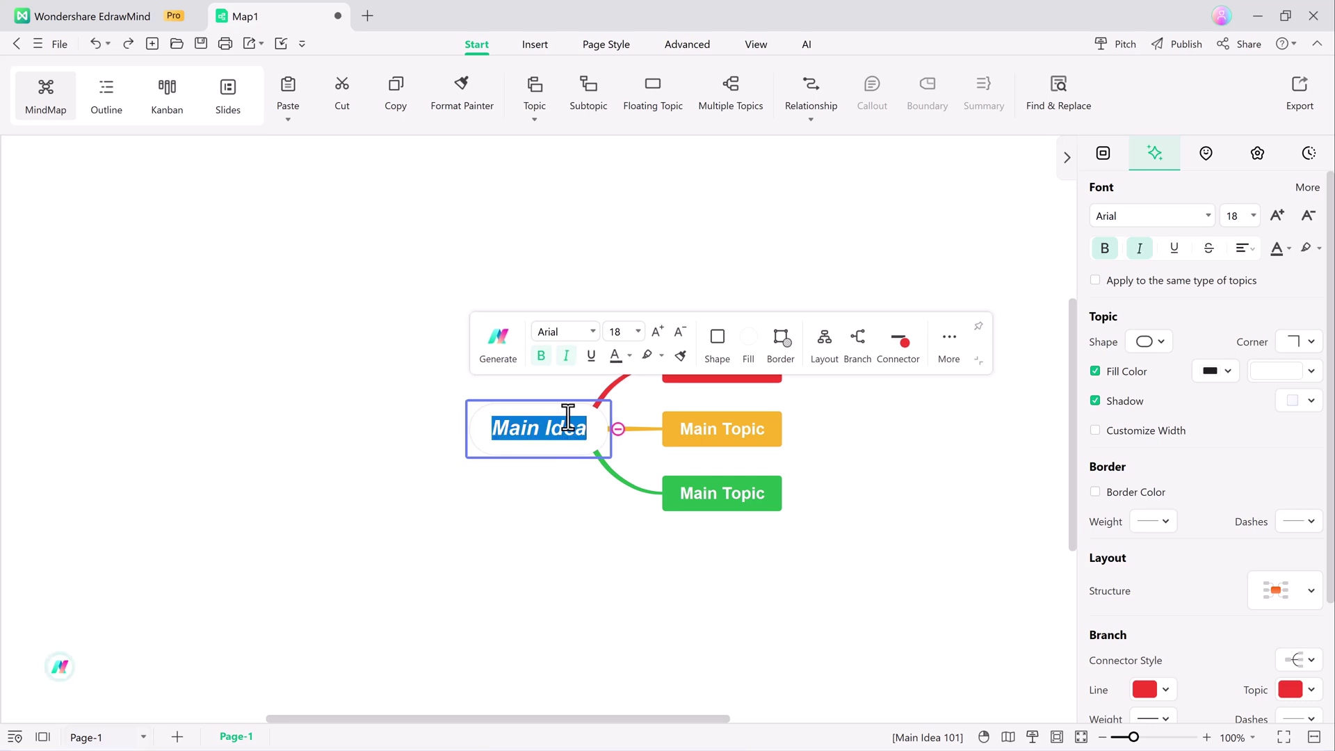
pyautogui.write('Edraw')
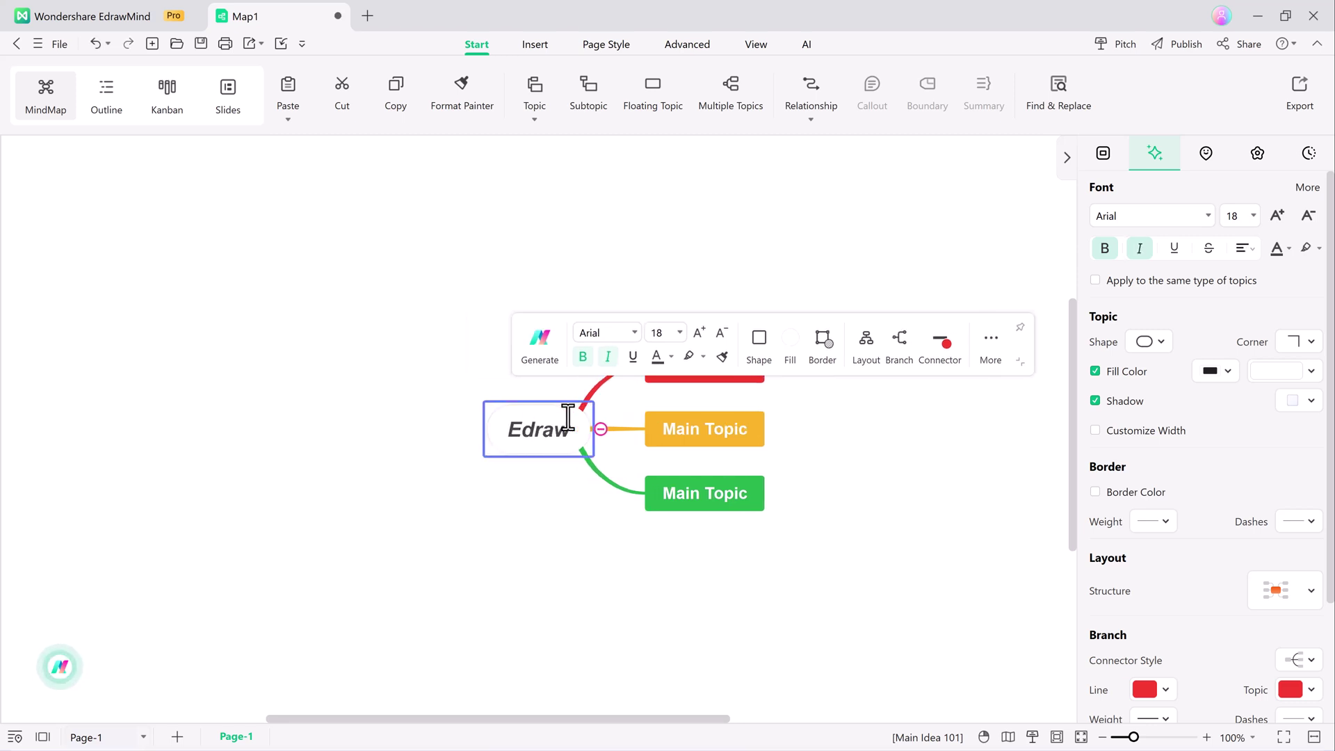
pyautogui.write('mind')
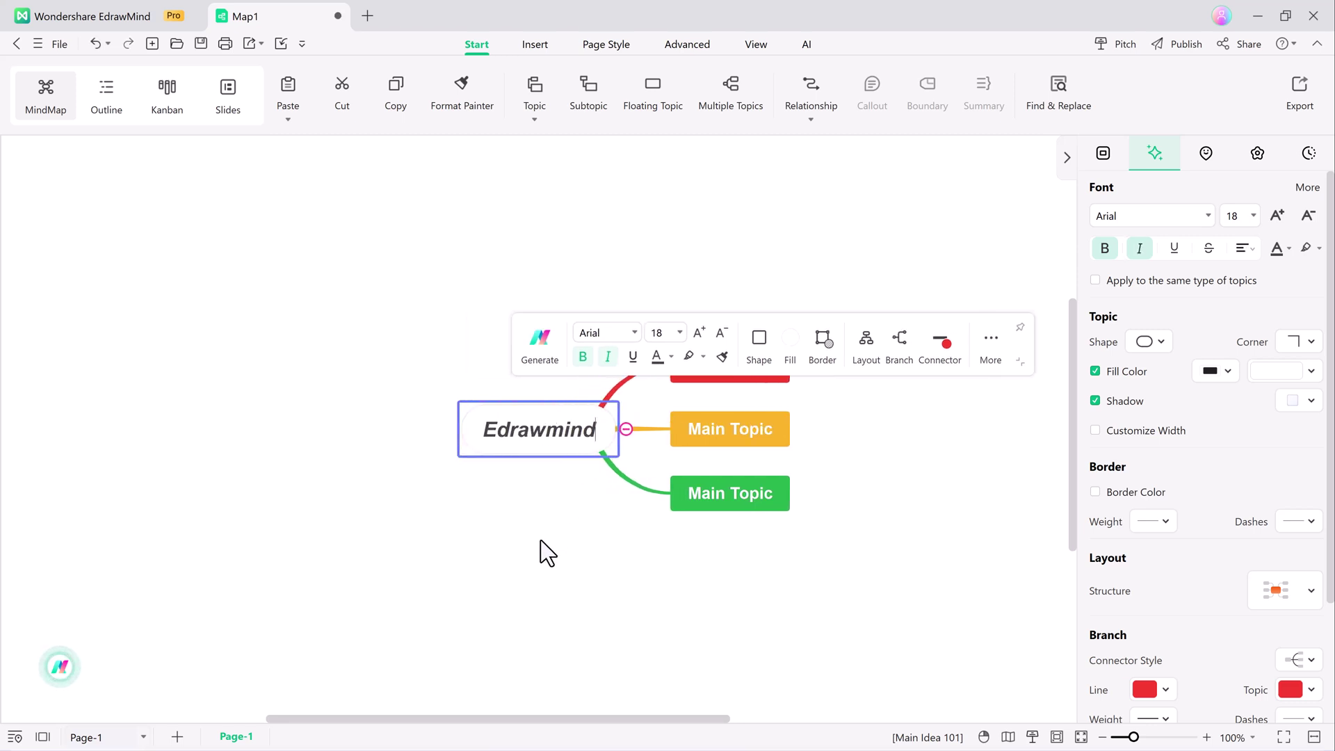
# Step: Lengthen the Edrawmind topic with the AI Adjust Length > Enhance Topic Content option
pyautogui.click(545, 552)
pyautogui.click(528, 427)
pyautogui.click(487, 344)
pyautogui.moveTo(537, 215)
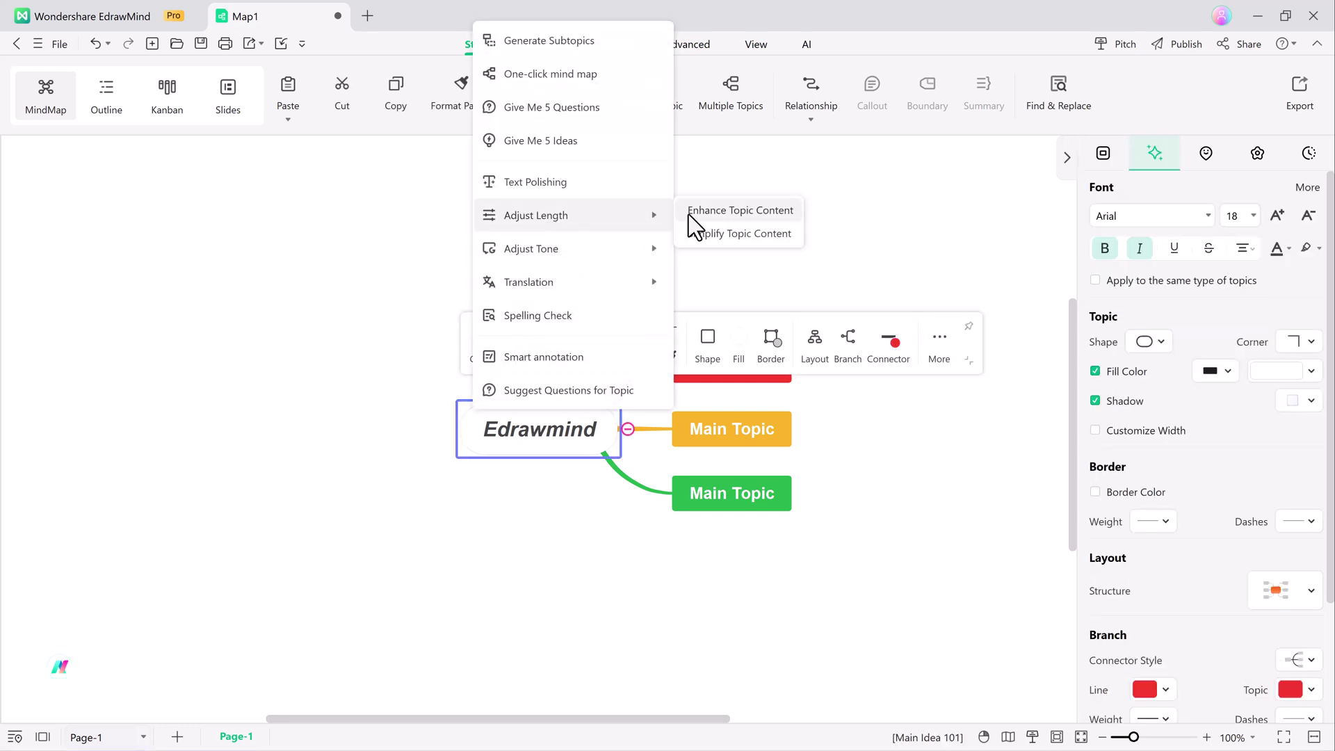
pyautogui.click(693, 212)
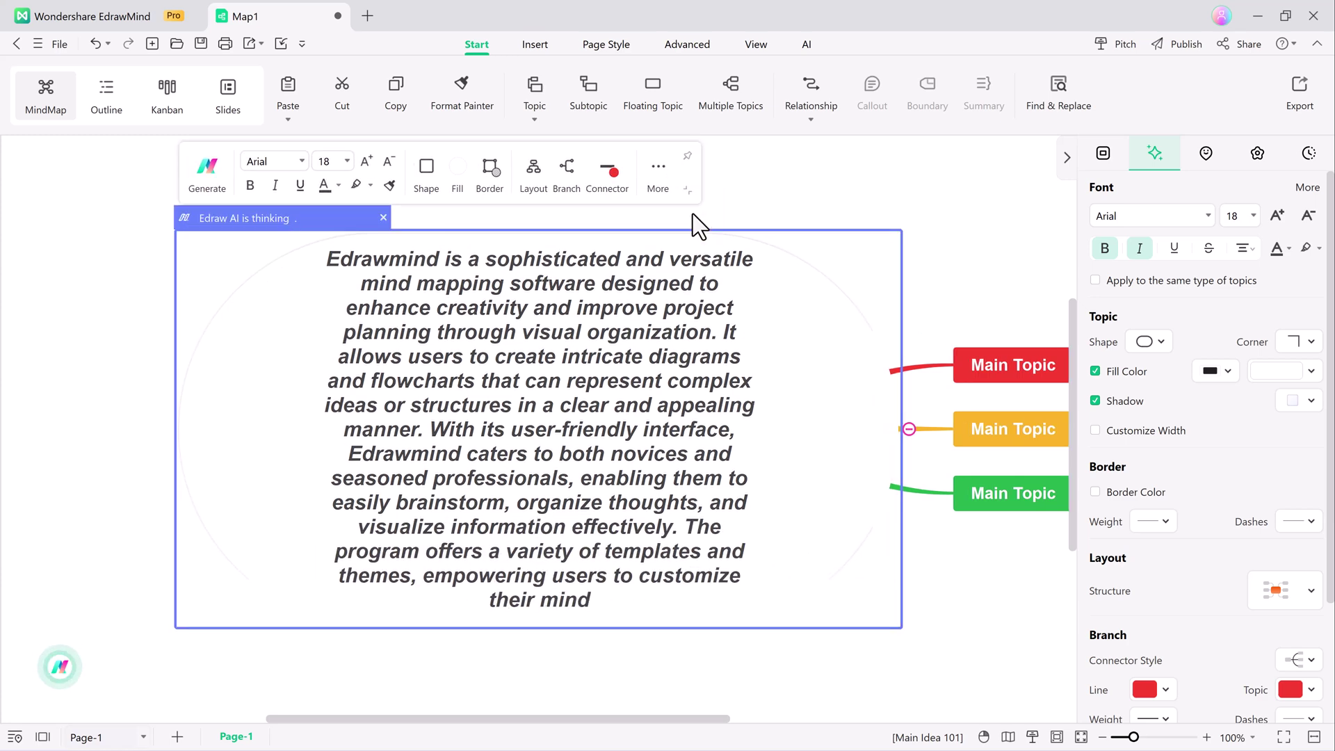
# Step: Switch the expanded map to a downward tree layout, then open 'Take Notes Like a Straight-A Student'
pyautogui.click(1101, 738)
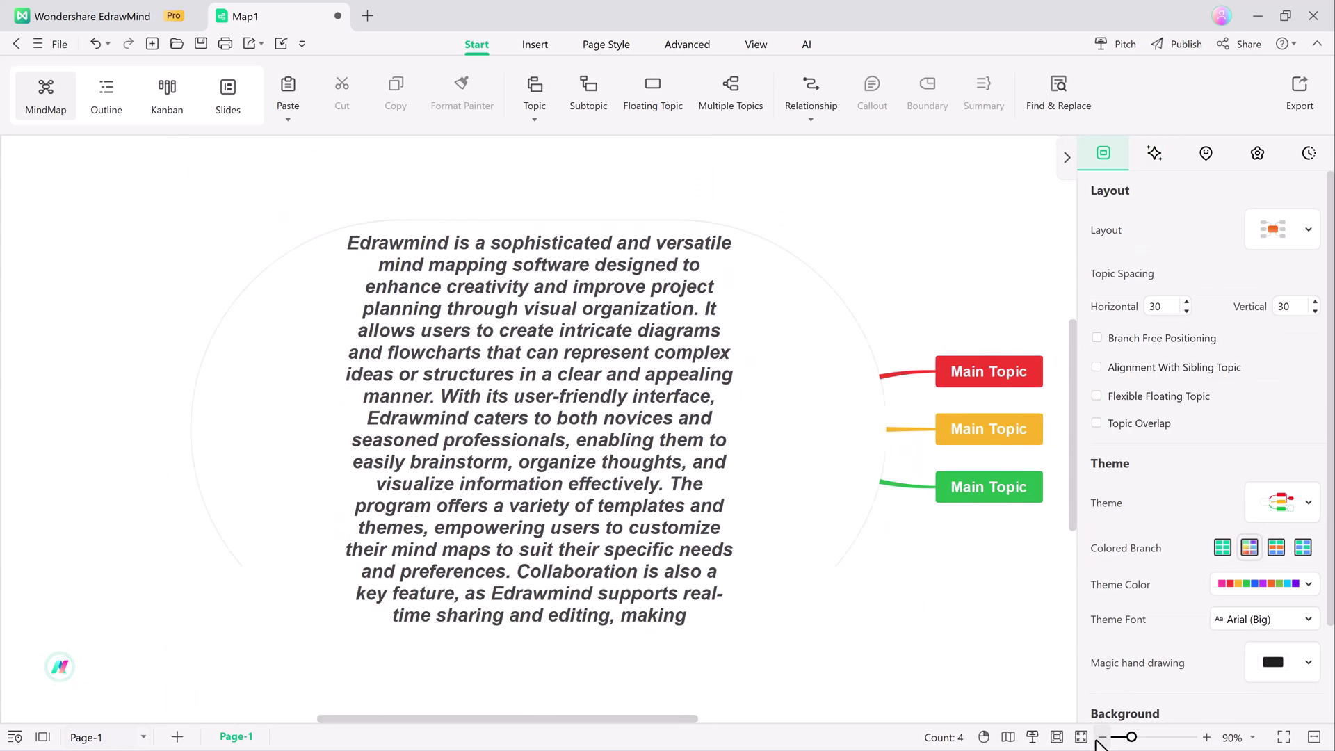
pyautogui.click(1101, 738)
pyautogui.click(649, 478)
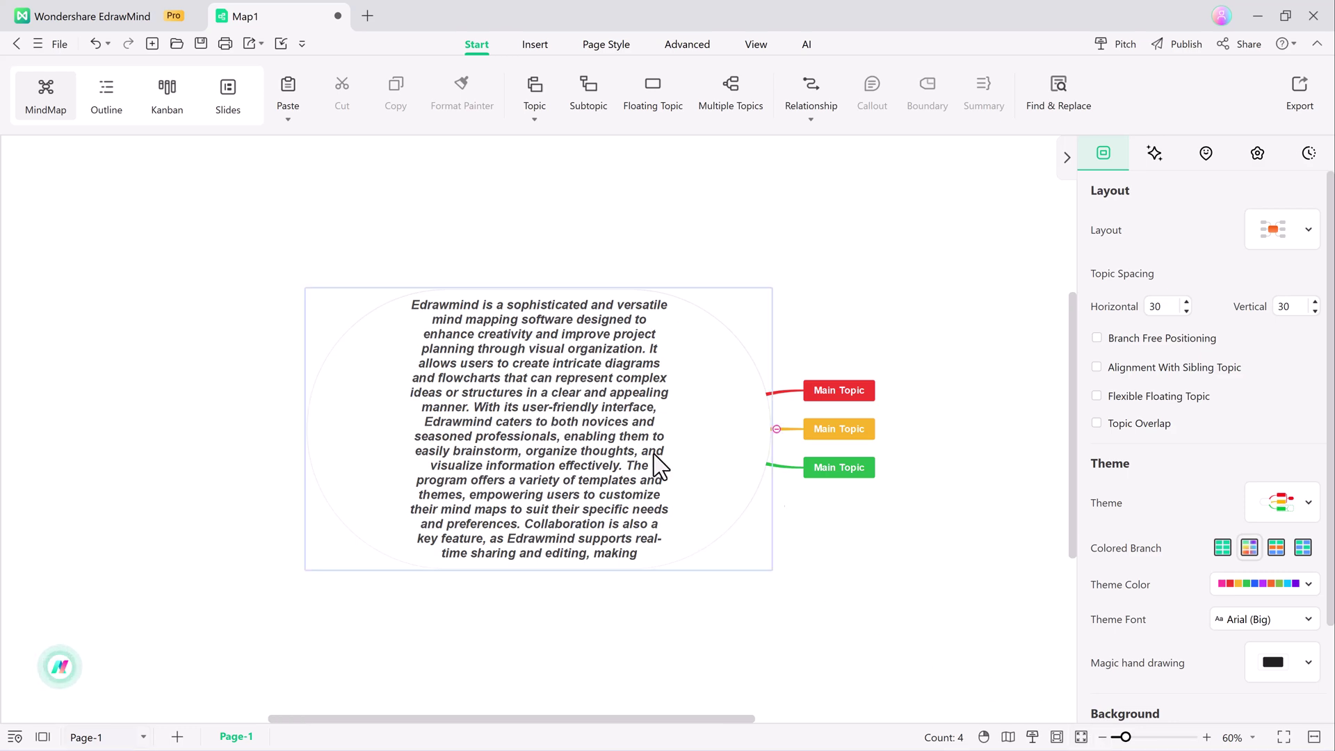
pyautogui.click(1285, 591)
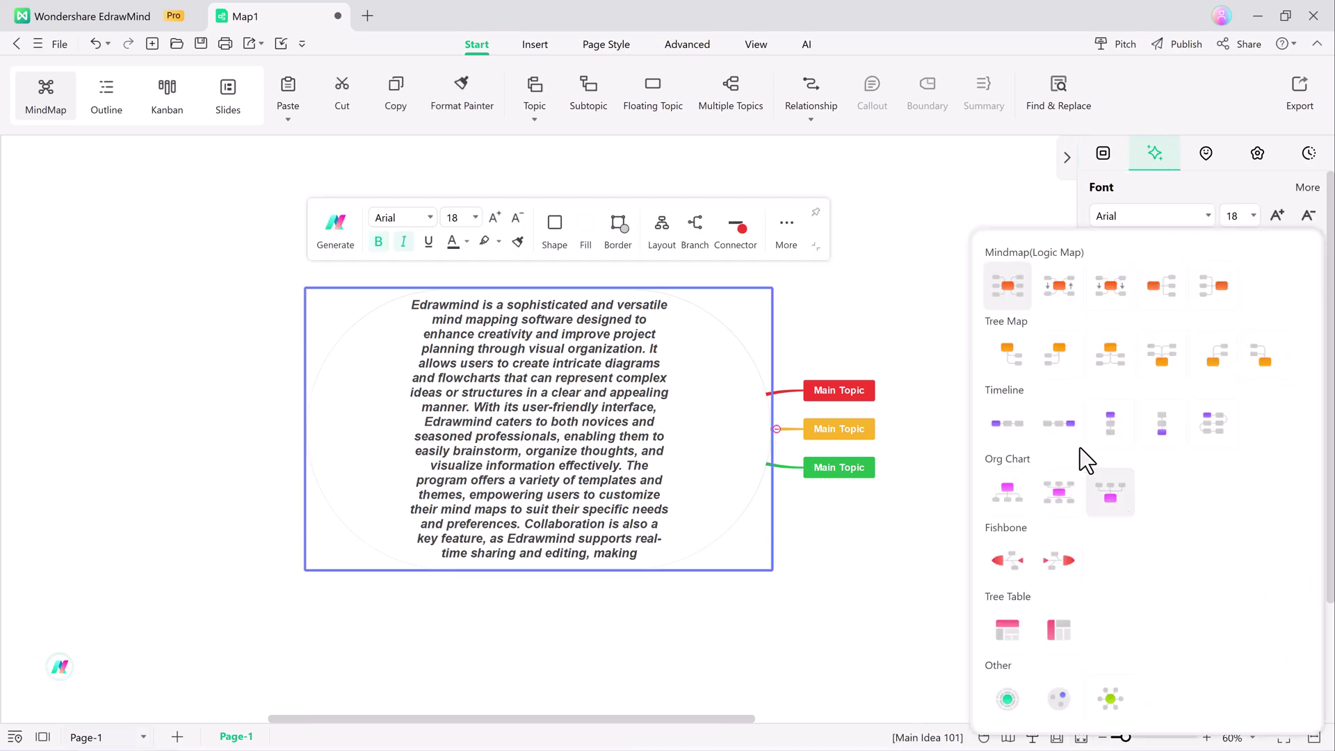
pyautogui.click(1058, 417)
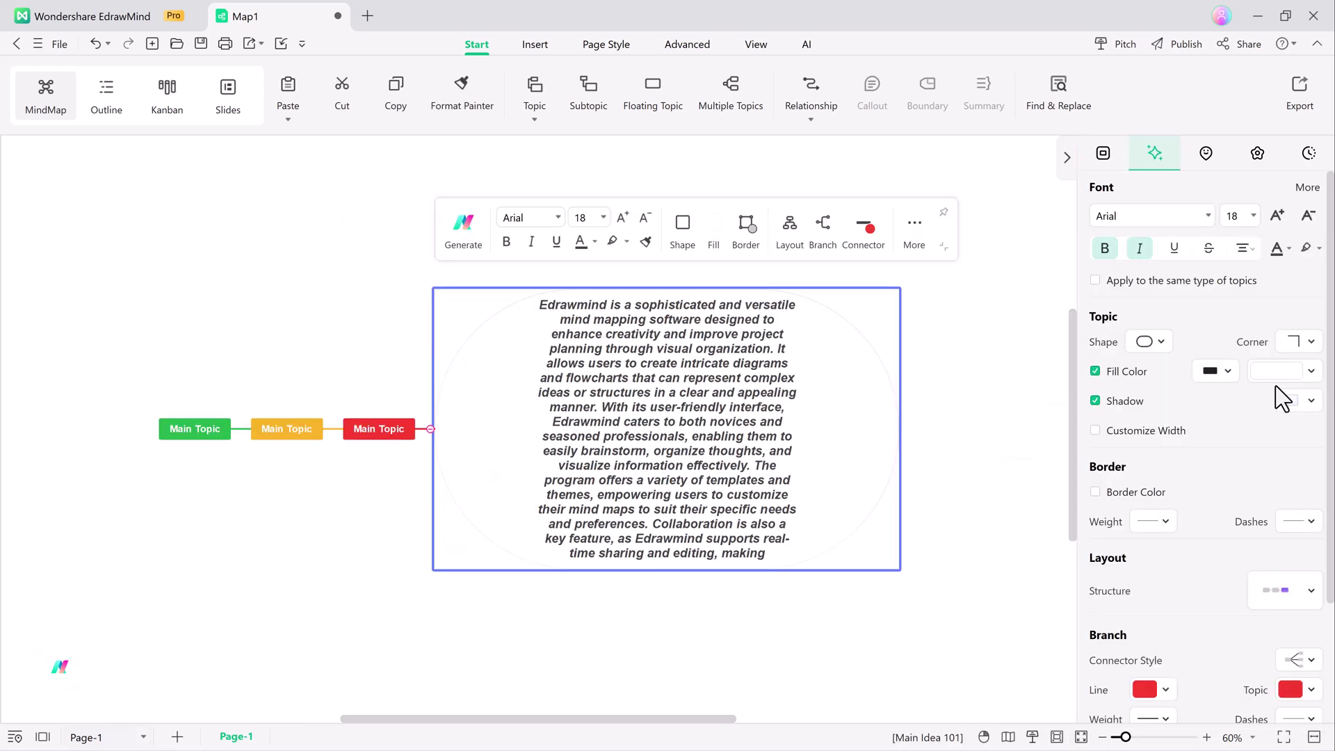
pyautogui.click(1306, 606)
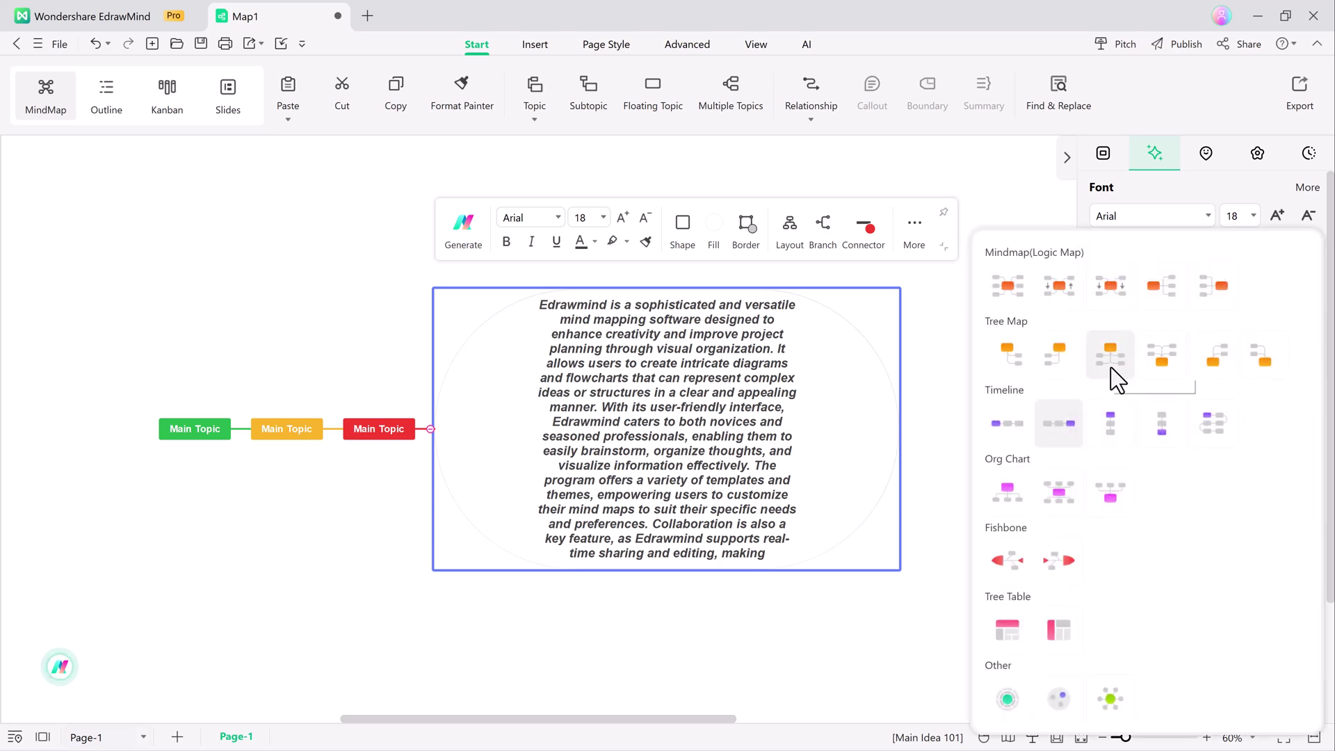
pyautogui.click(1112, 372)
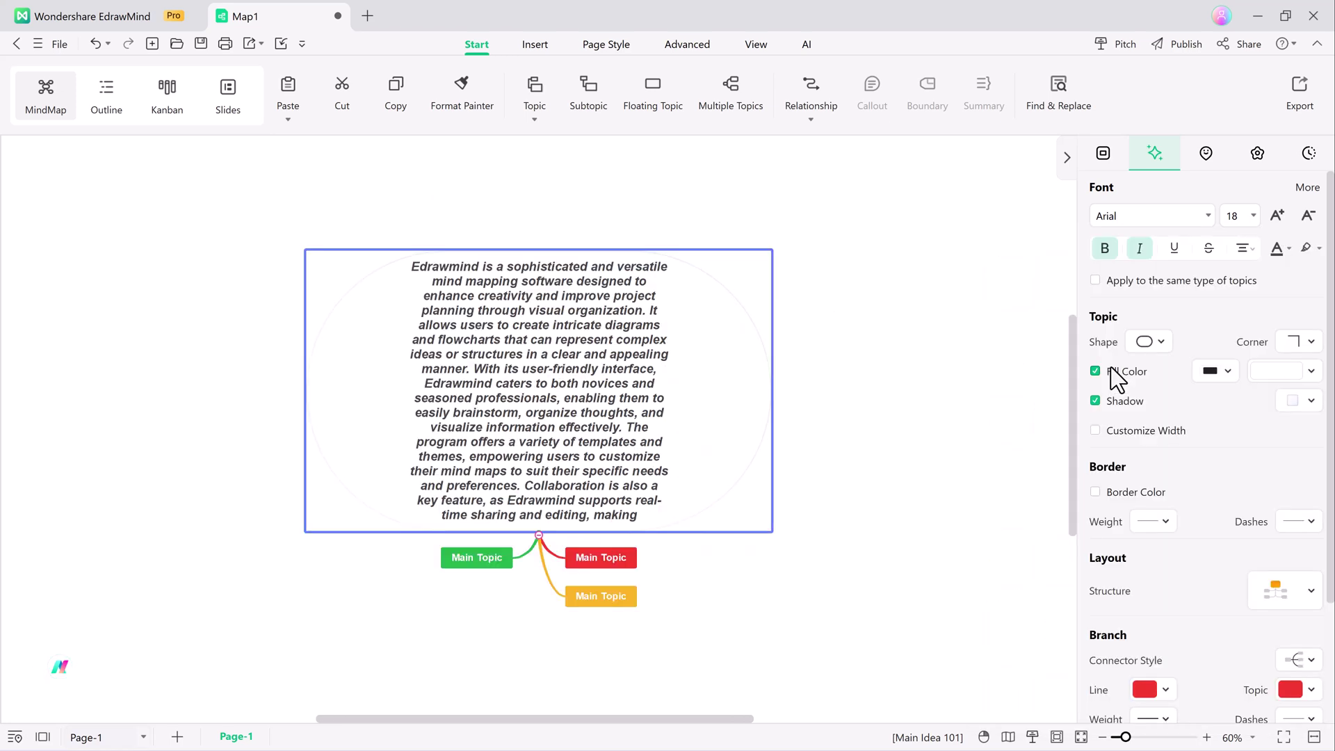
pyautogui.click(842, 446)
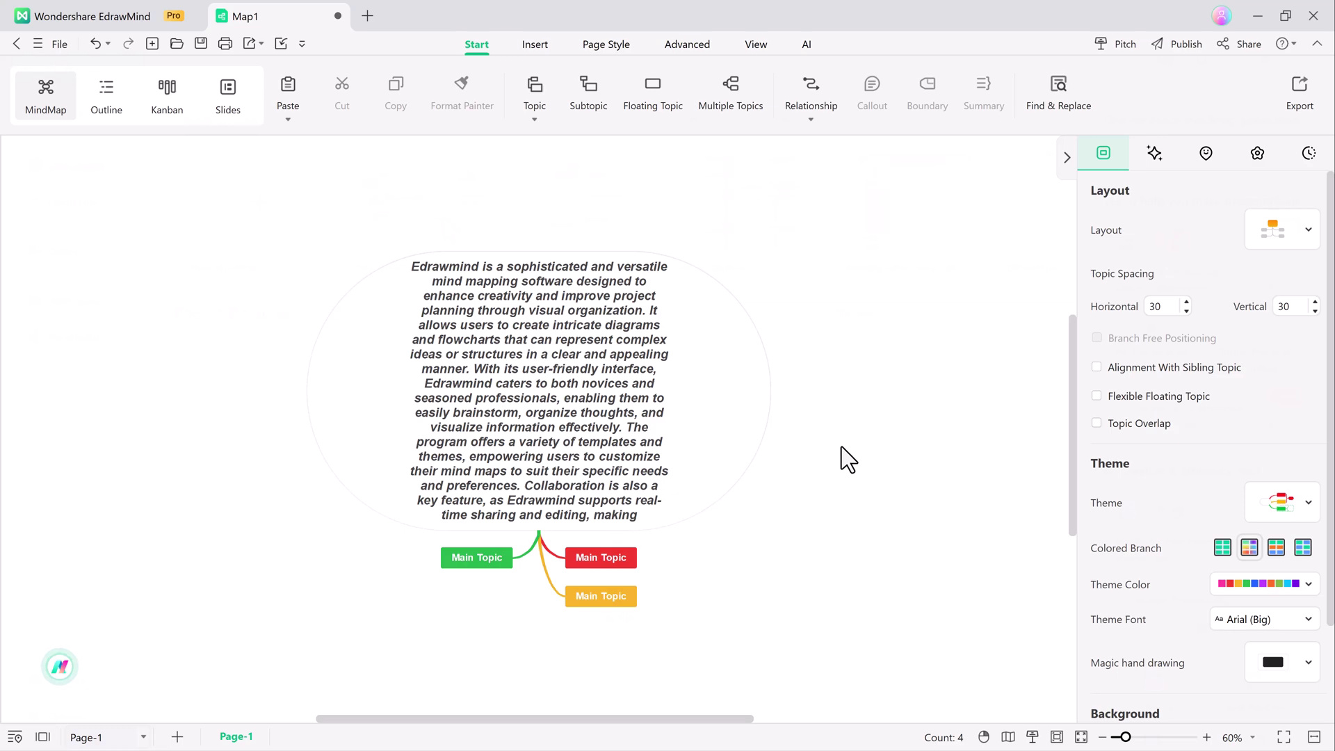
pyautogui.click(435, 216)
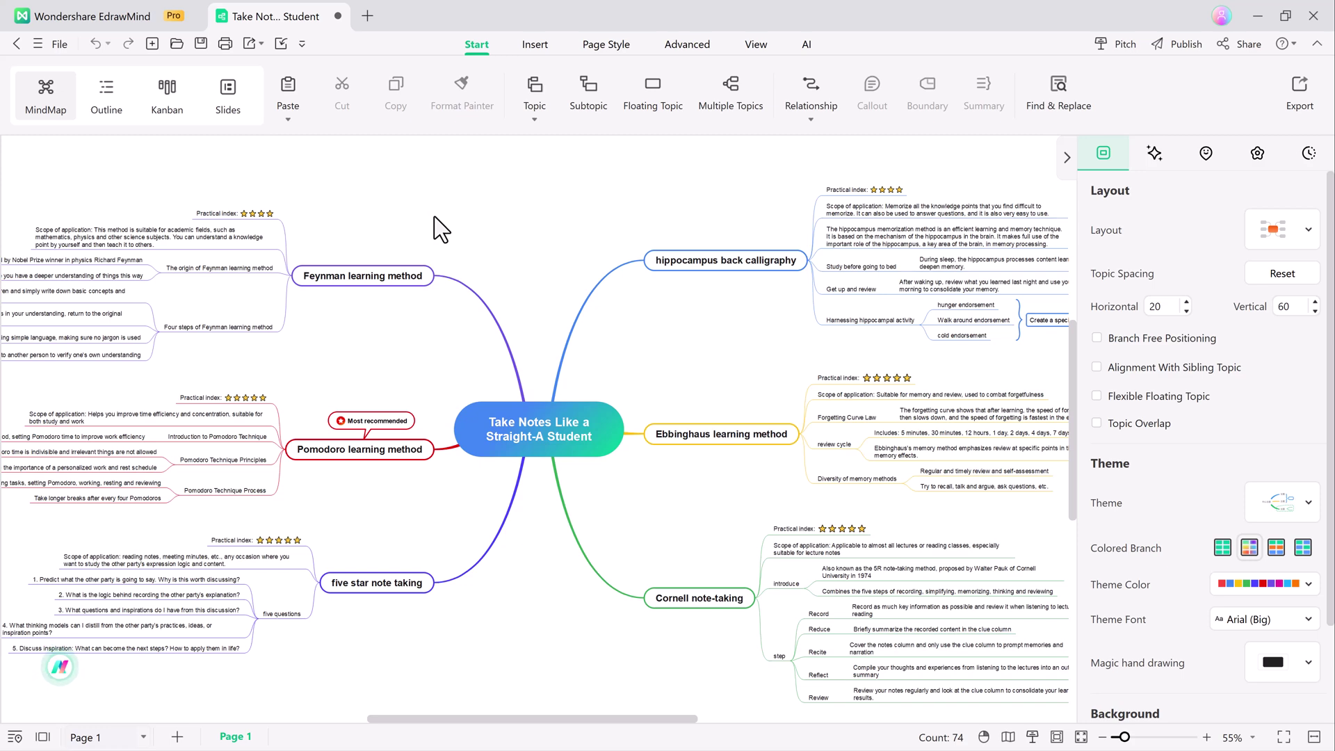
# Step: Convert the Take Notes mind map into a slide outline in Slides mode
pyautogui.click(540, 417)
pyautogui.click(228, 96)
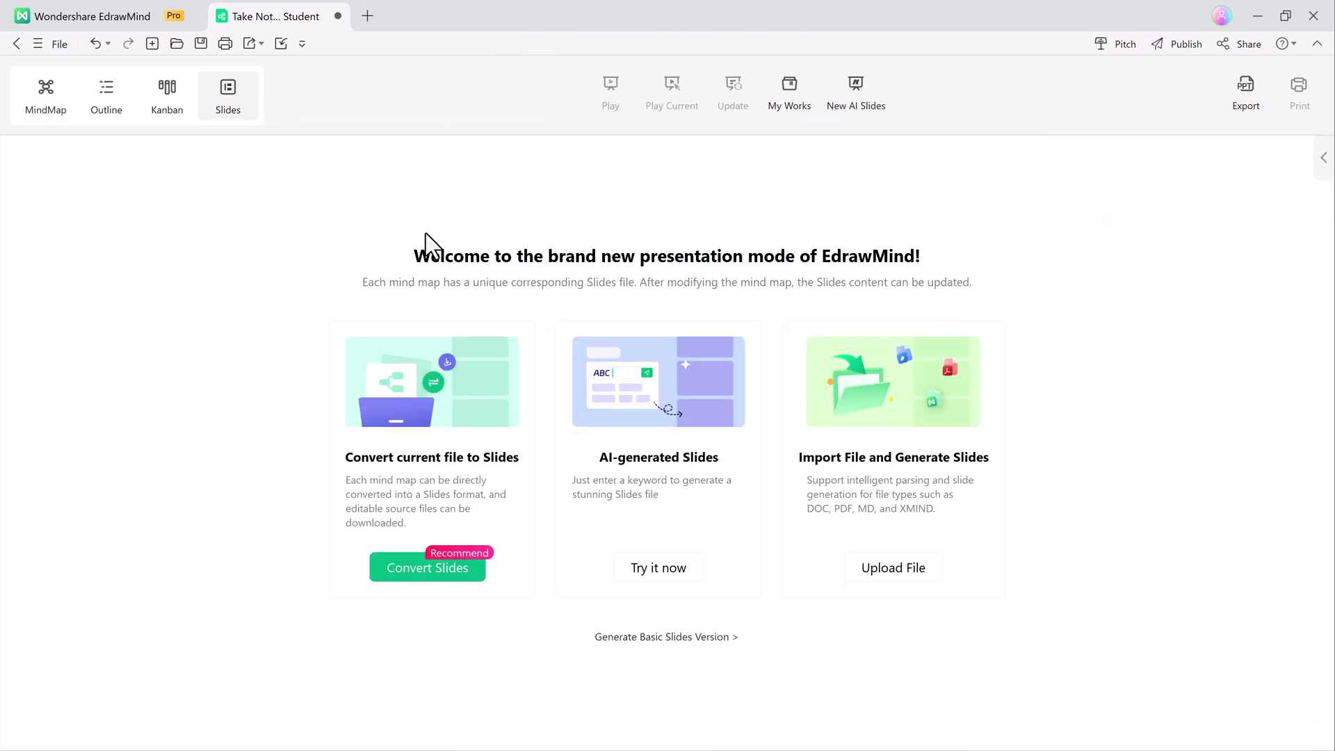
pyautogui.click(400, 574)
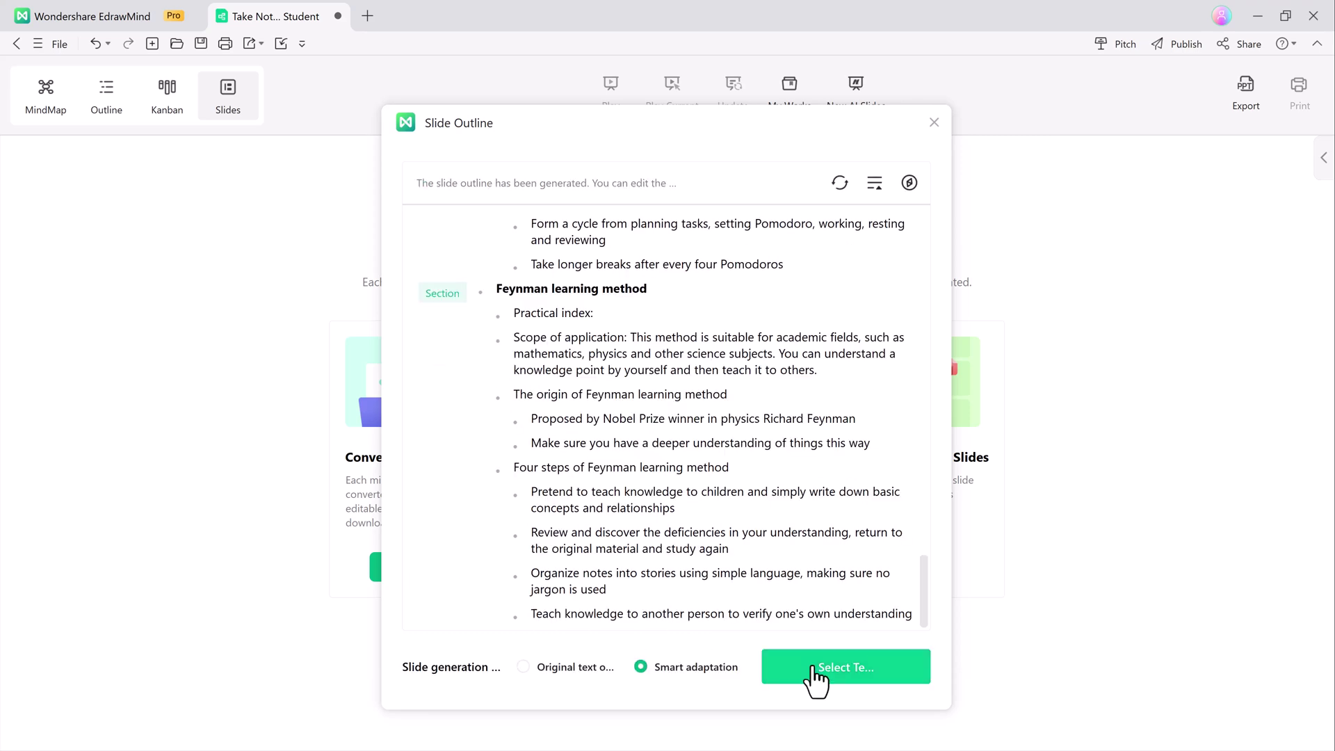
# Step: Preview Cherry Blossom, Light Purple, Black Hole and Rome styles, then generate the styled deck
pyautogui.click(813, 673)
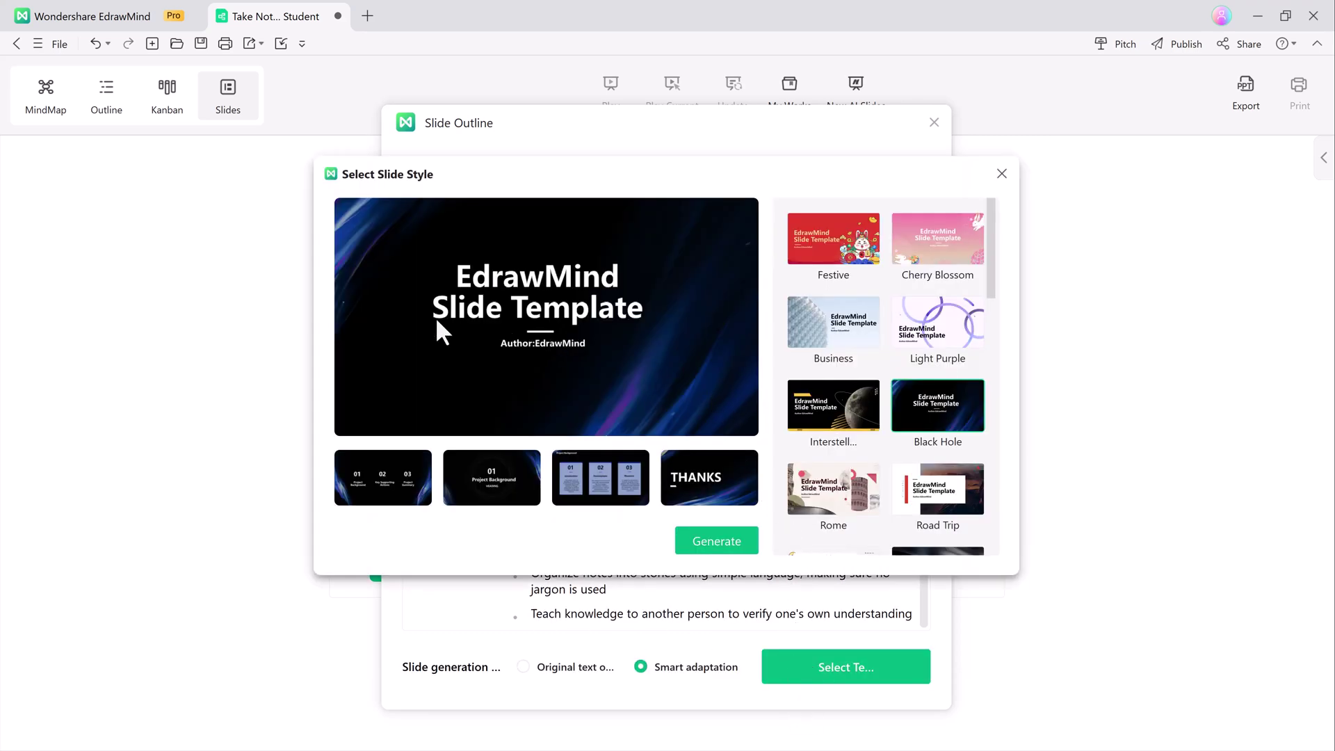
pyautogui.click(911, 261)
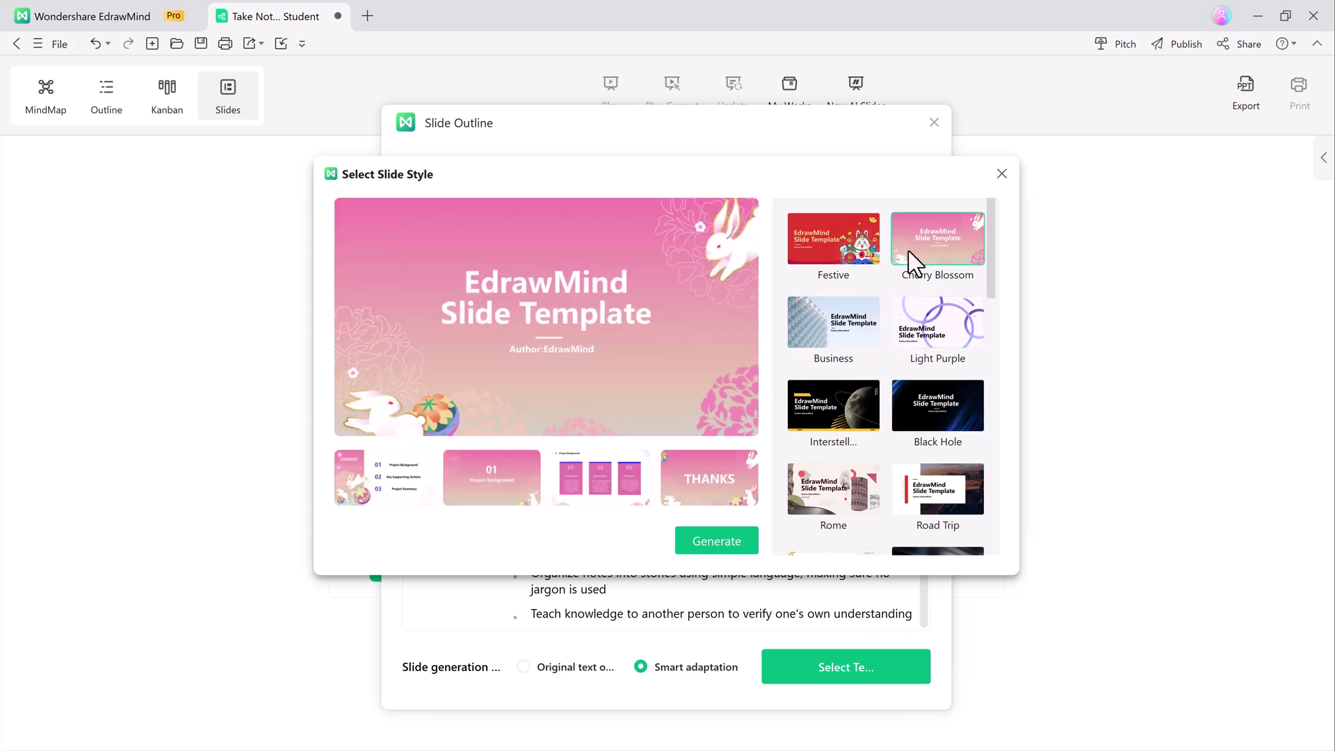
pyautogui.click(918, 336)
pyautogui.click(936, 419)
pyautogui.click(834, 489)
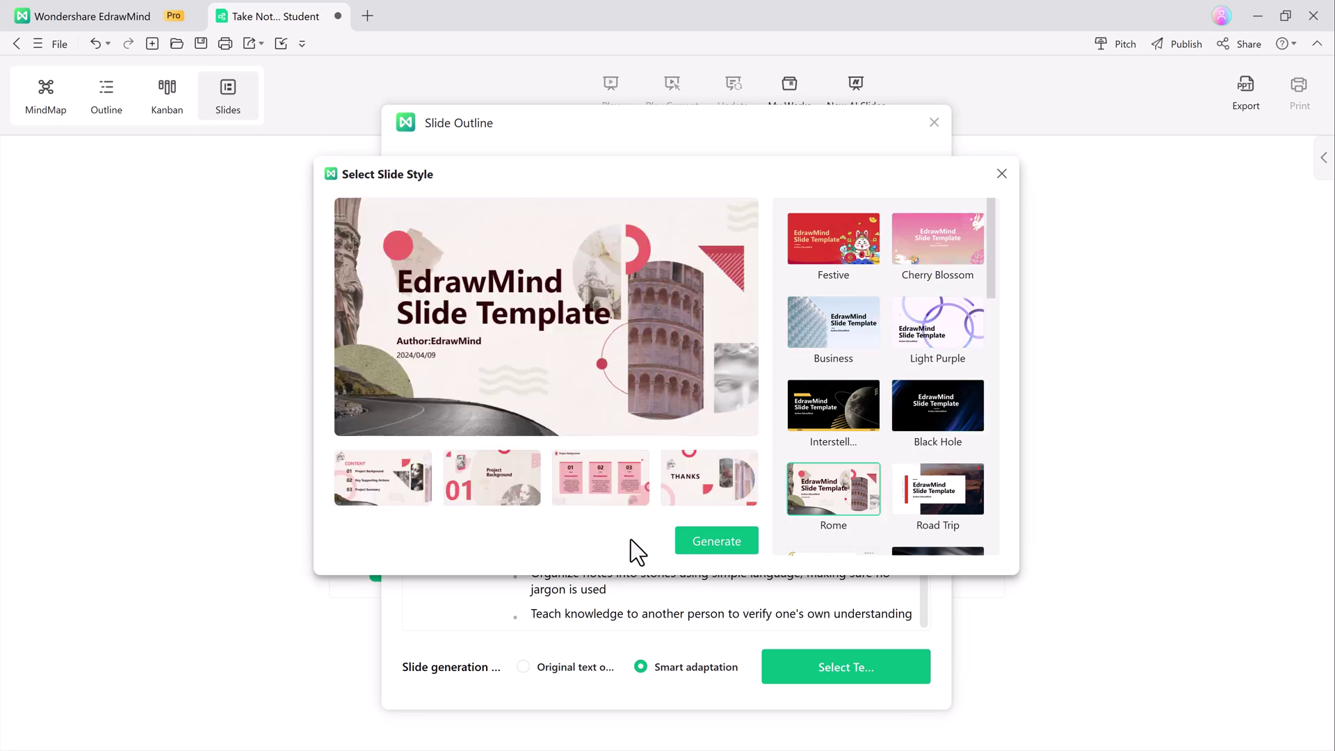
pyautogui.click(696, 542)
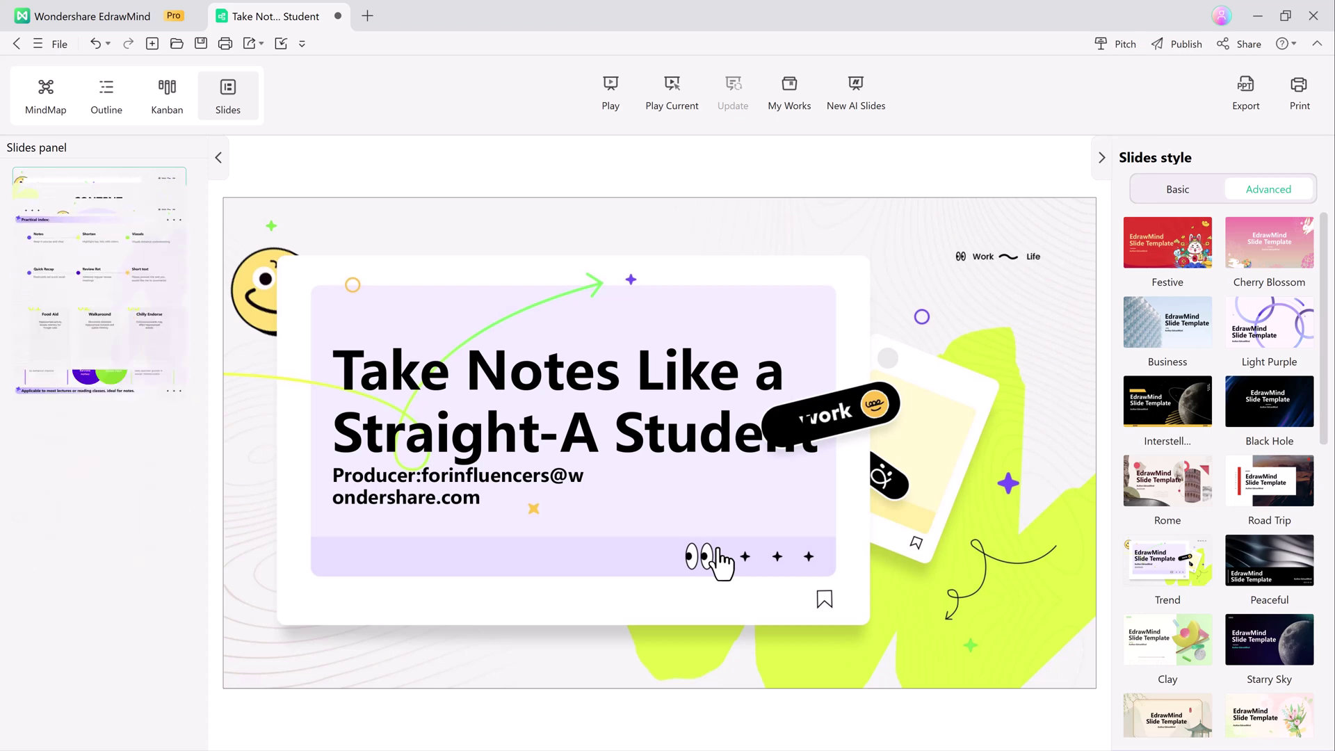
# Step: Play the deck from the first slide and advance through the next three slides
pyautogui.click(610, 105)
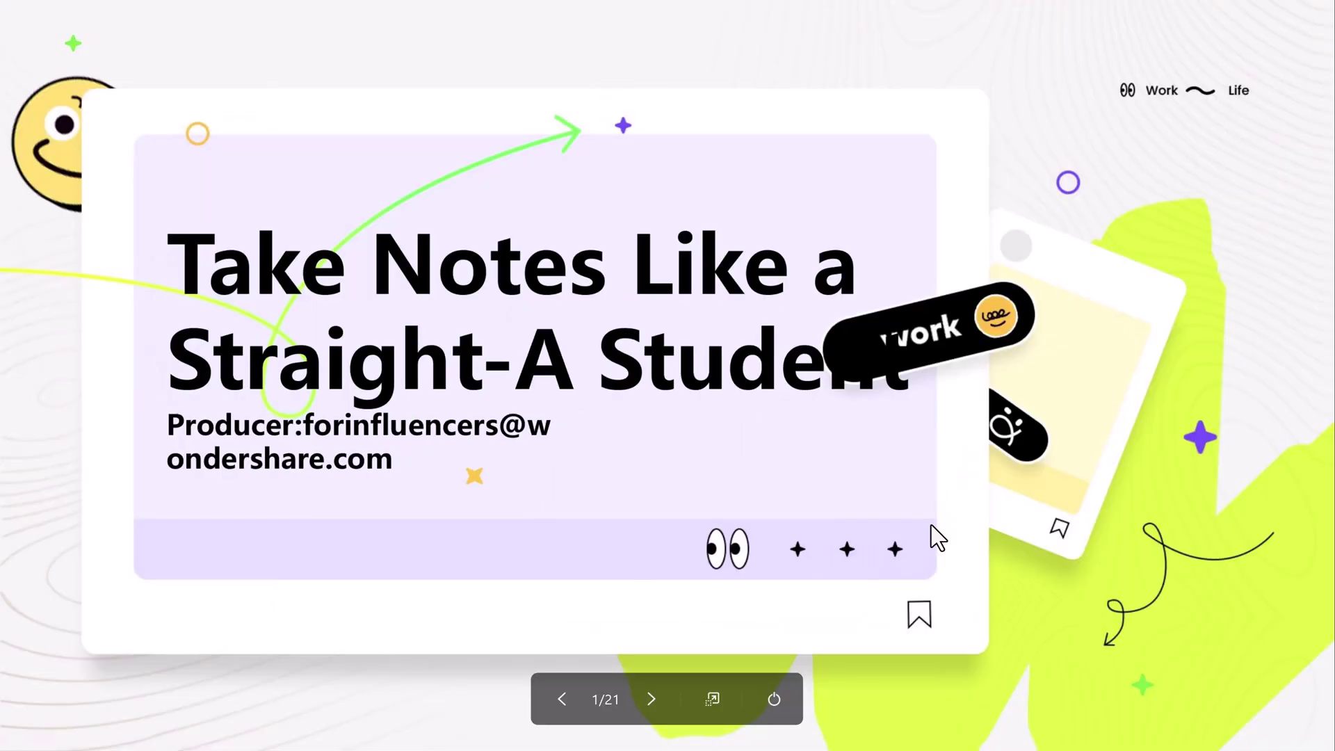
pyautogui.click(651, 698)
pyautogui.click(650, 697)
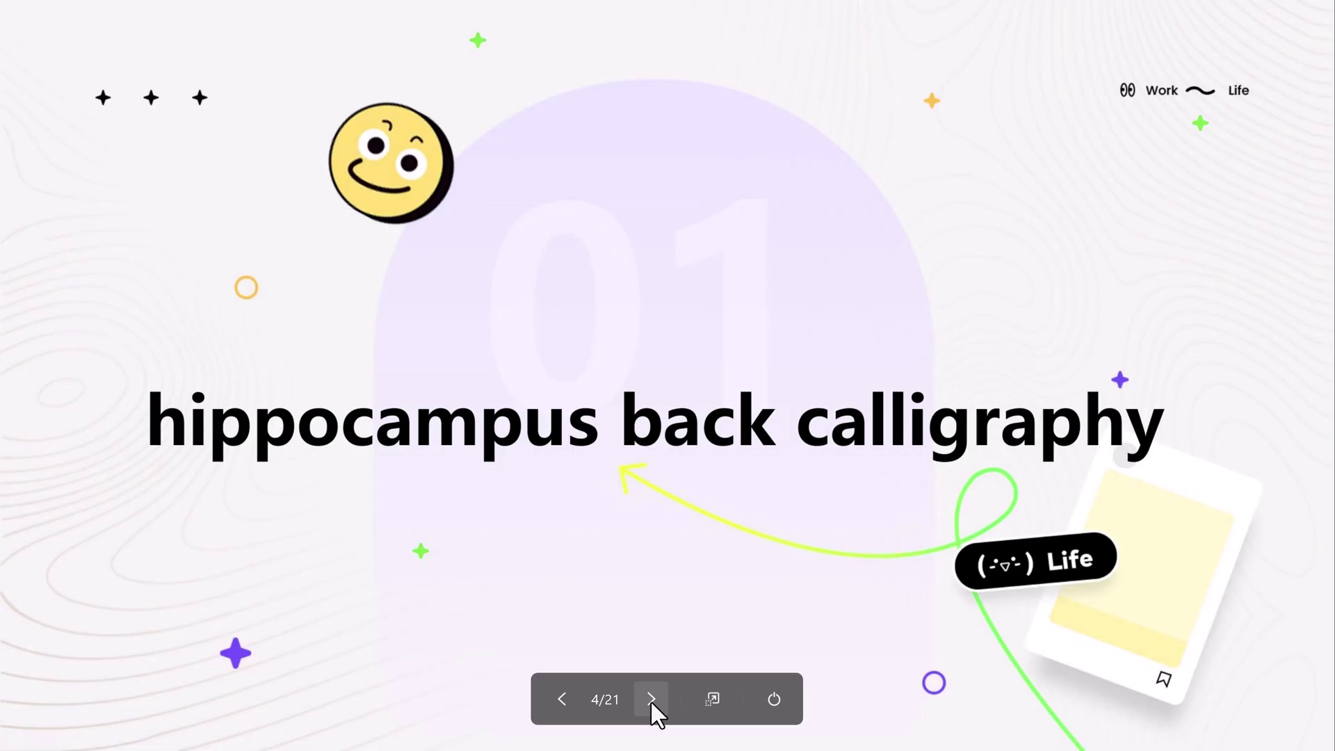
pyautogui.click(650, 700)
pyautogui.click(650, 701)
pyautogui.click(650, 700)
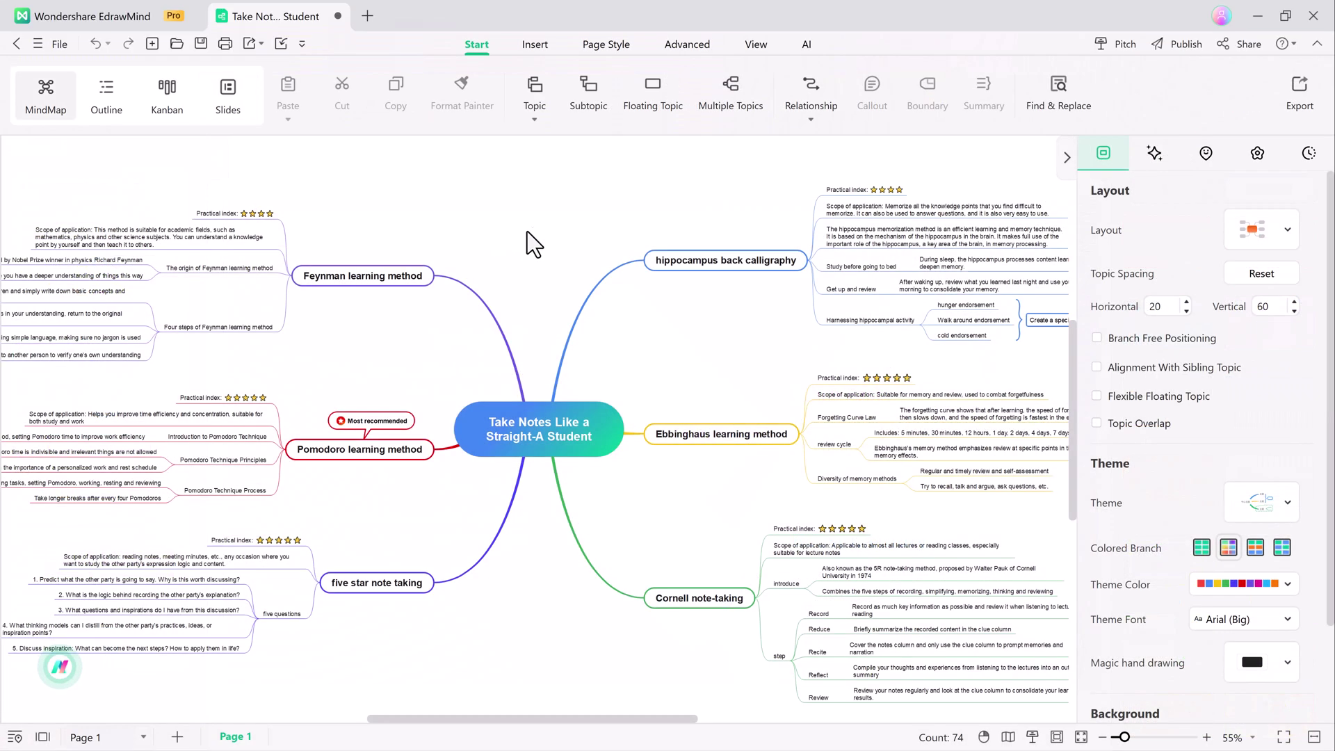
# Step: Open Insert > Picture > Image Processing to reach the Smart Cutout tool
pyautogui.click(539, 41)
pyautogui.click(545, 91)
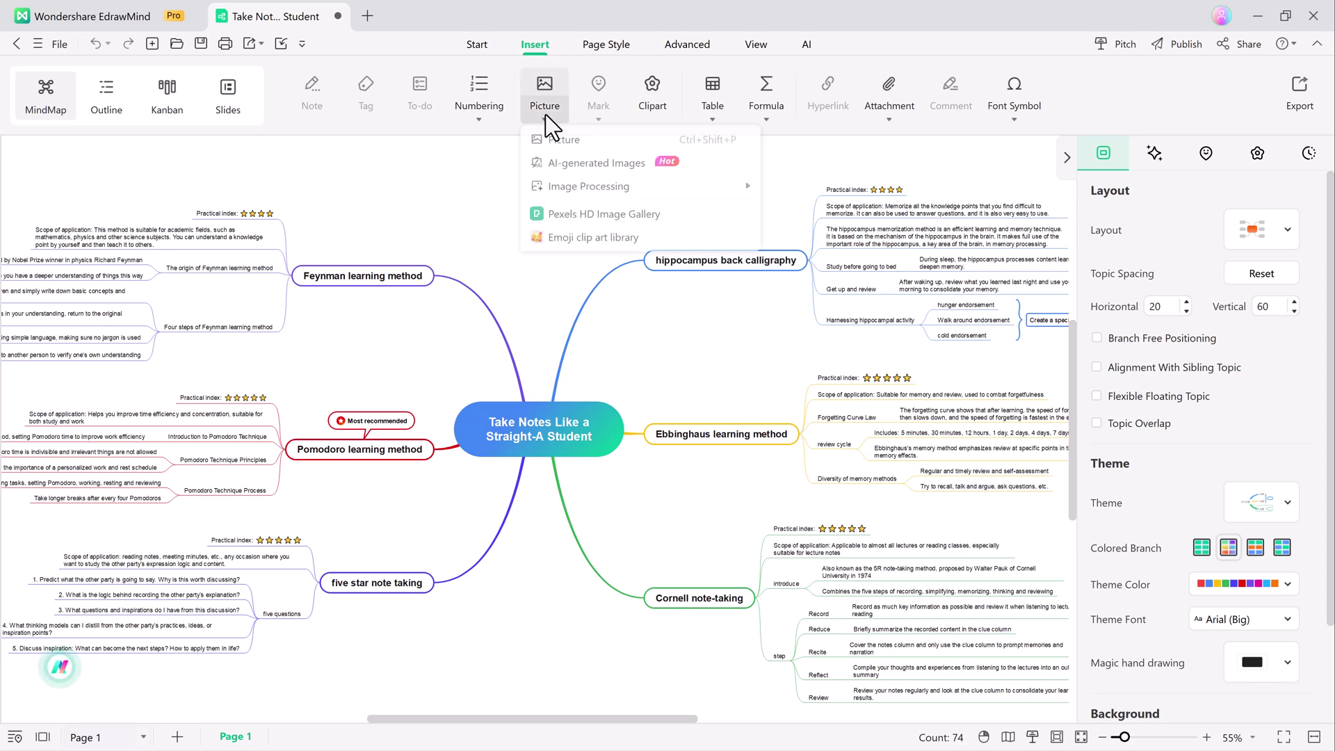
pyautogui.moveTo(589, 186)
pyautogui.click(826, 180)
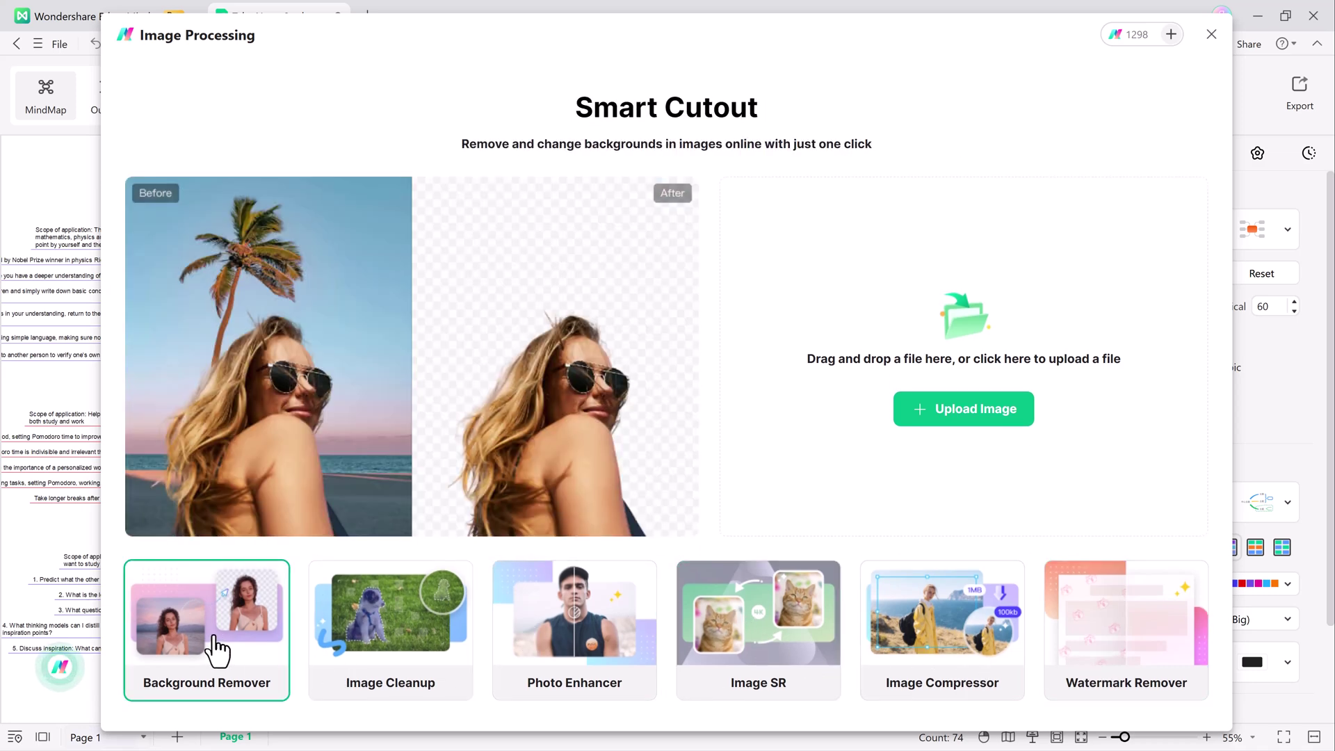
# Step: Cut out the portrait photo's background, compare it with the original using the slider, and close the tool
pyautogui.click(975, 411)
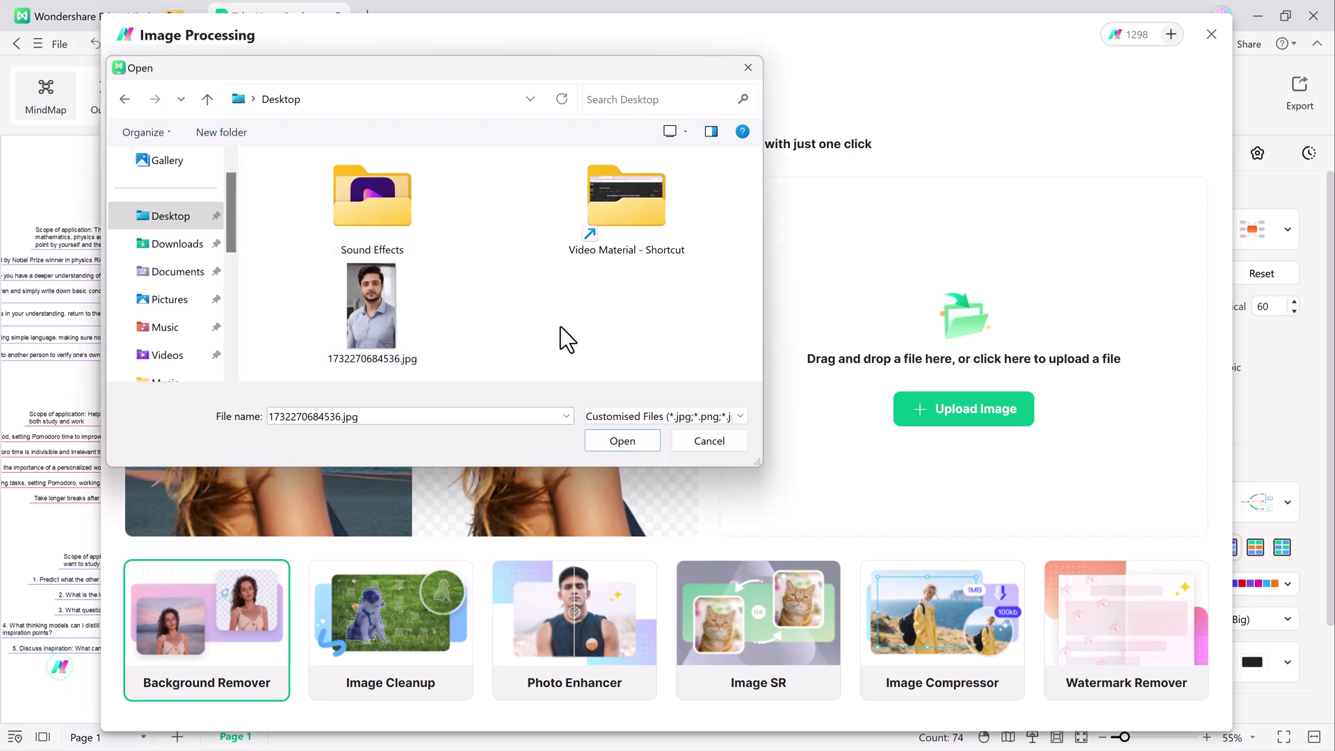
pyautogui.doubleClick(357, 341)
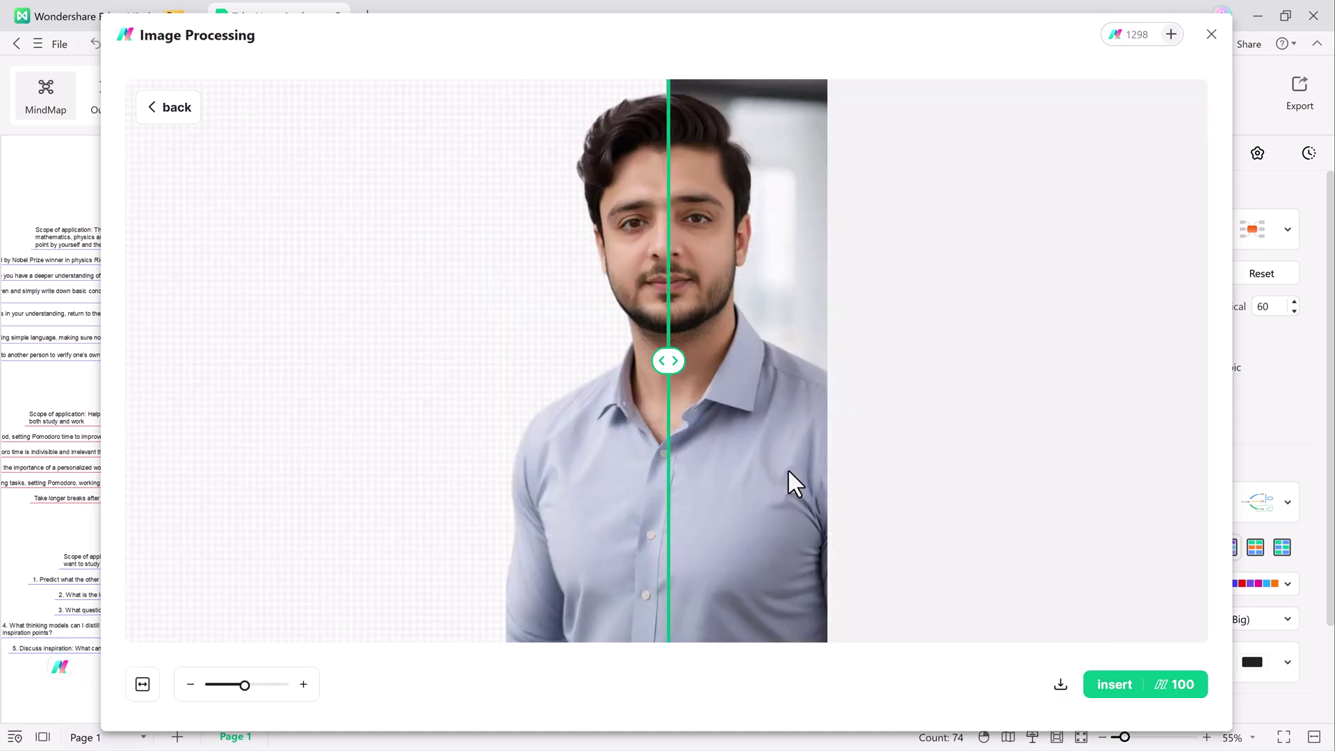
pyautogui.moveTo(668, 365); pyautogui.dragTo(865, 371)
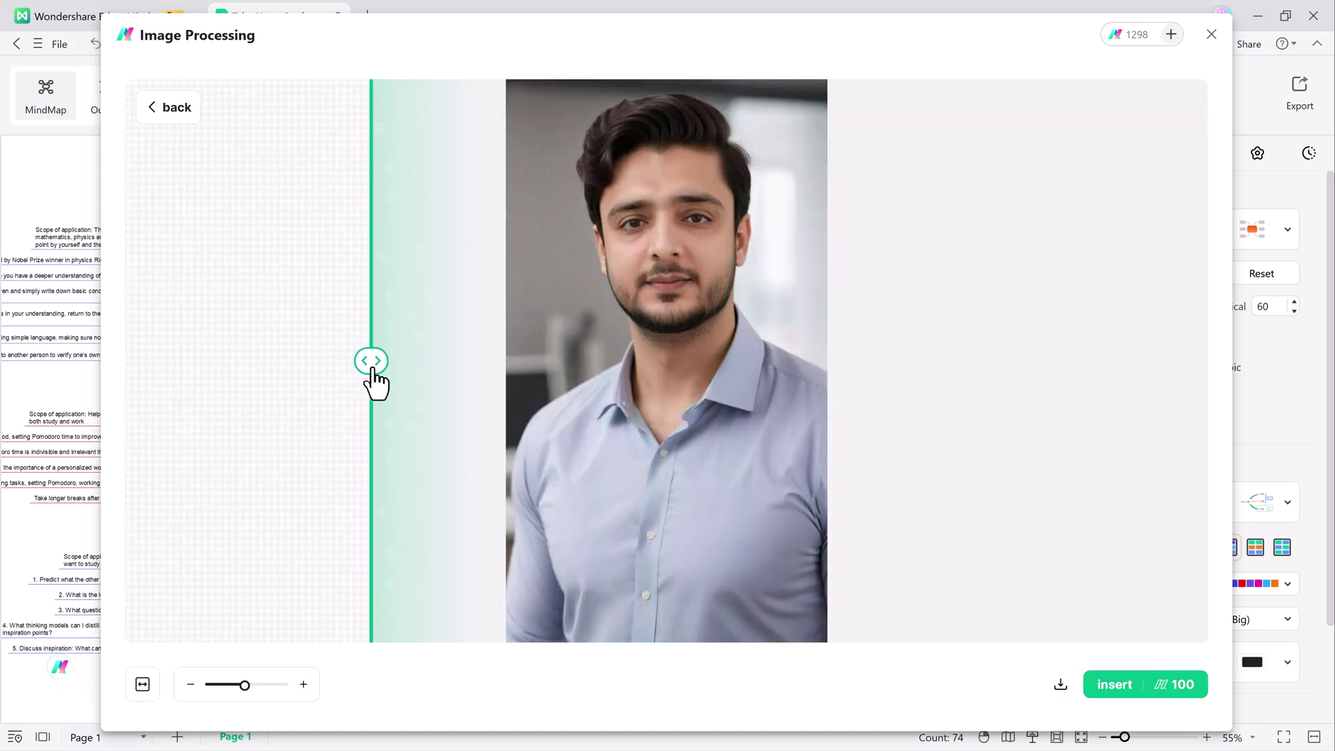
pyautogui.moveTo(1017, 386); pyautogui.dragTo(991, 382)
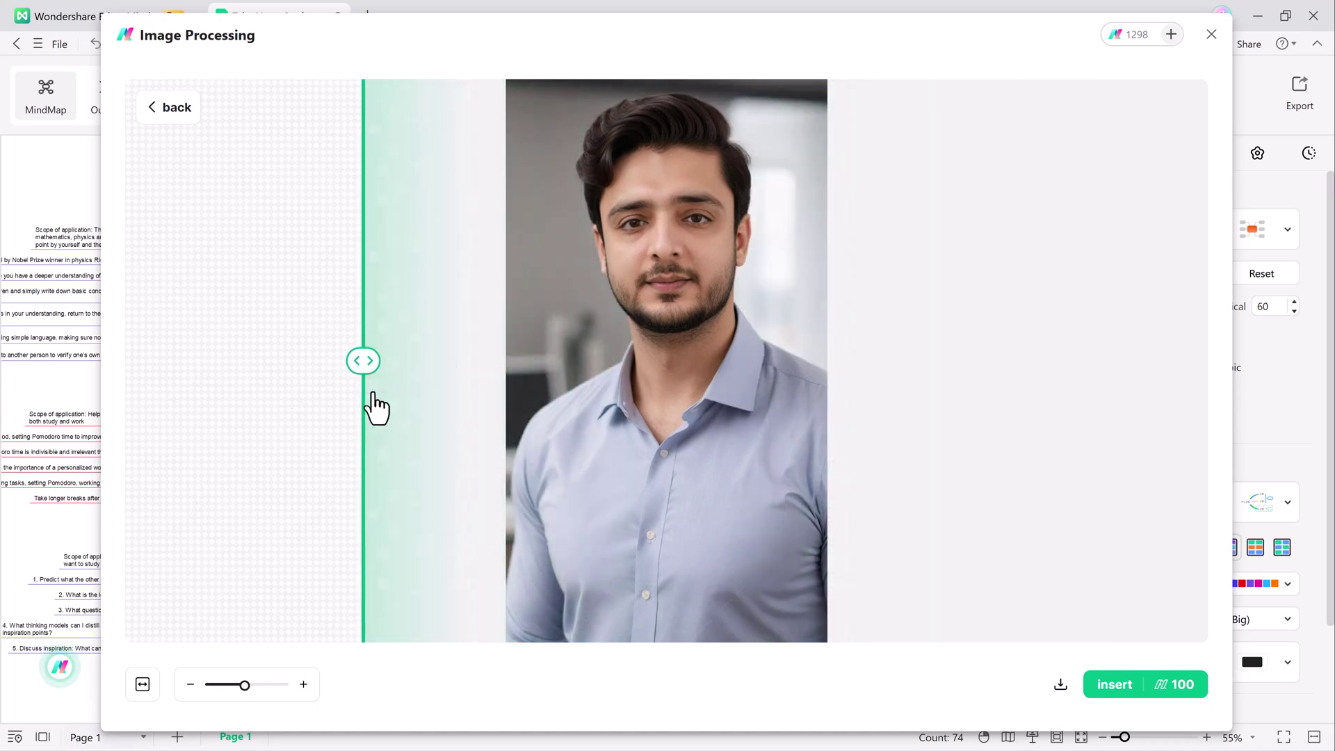
pyautogui.moveTo(615, 397); pyautogui.dragTo(438, 393)
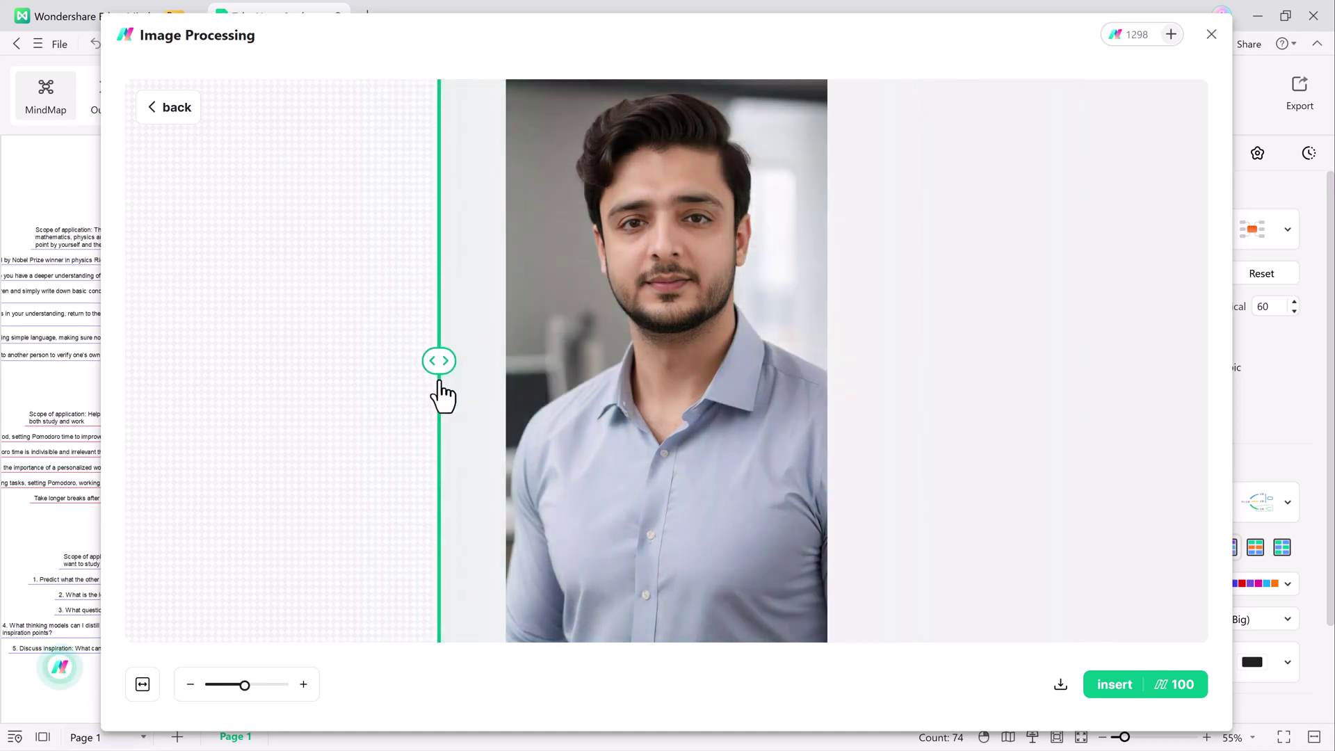
pyautogui.click(1211, 35)
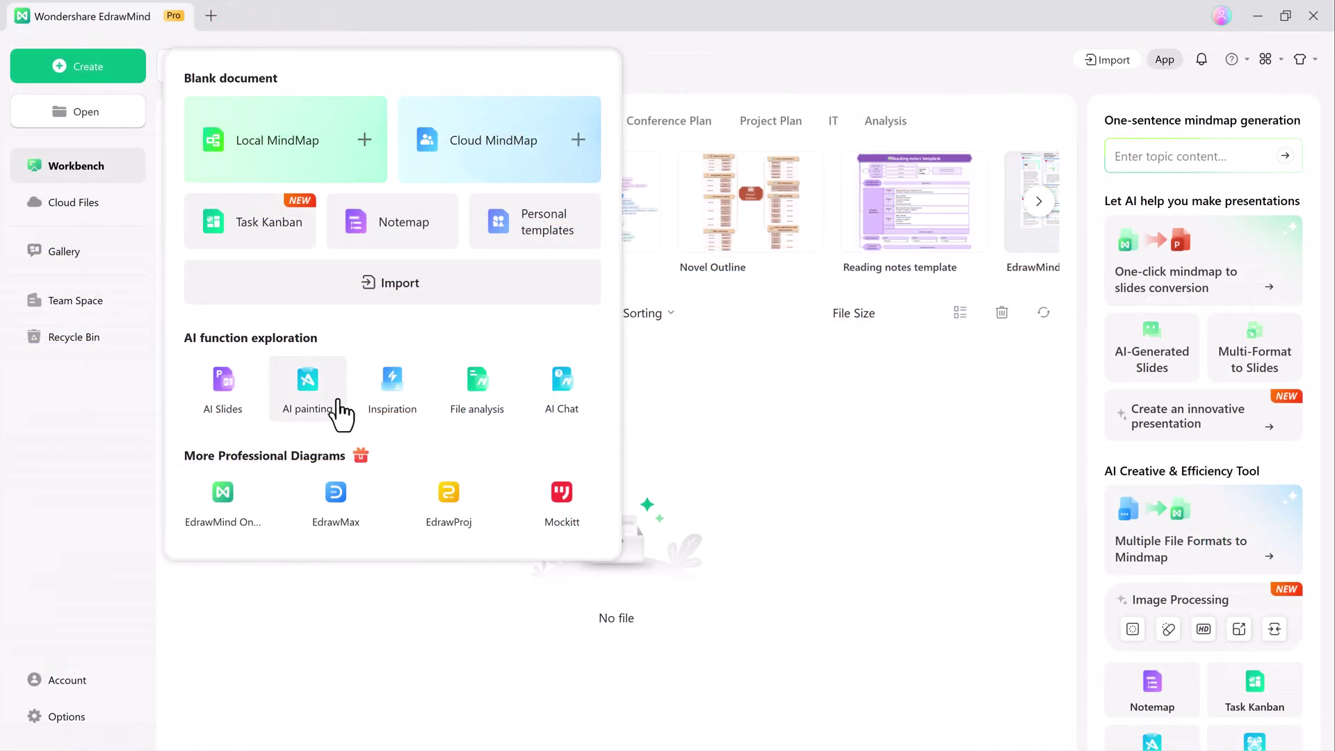
# Step: Parse New.docx with File analysis into a new mind map
pyautogui.click(475, 413)
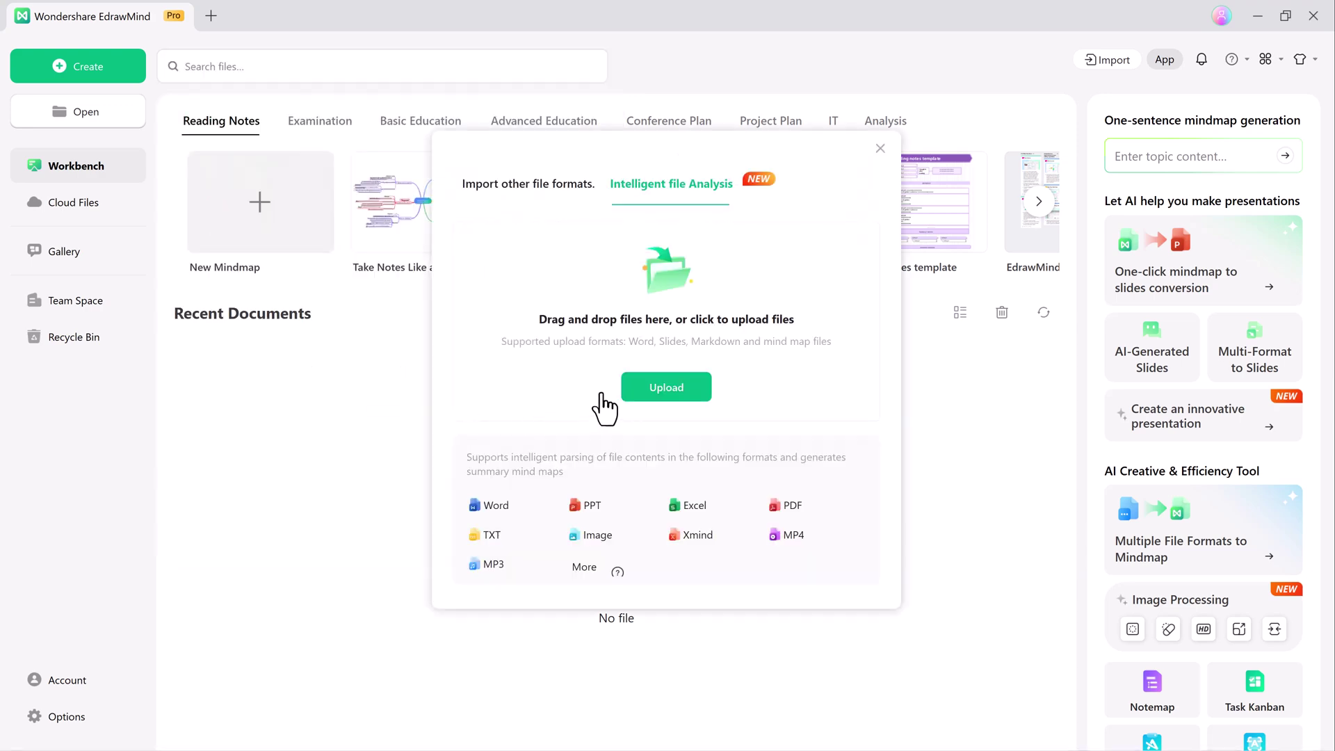
pyautogui.click(659, 387)
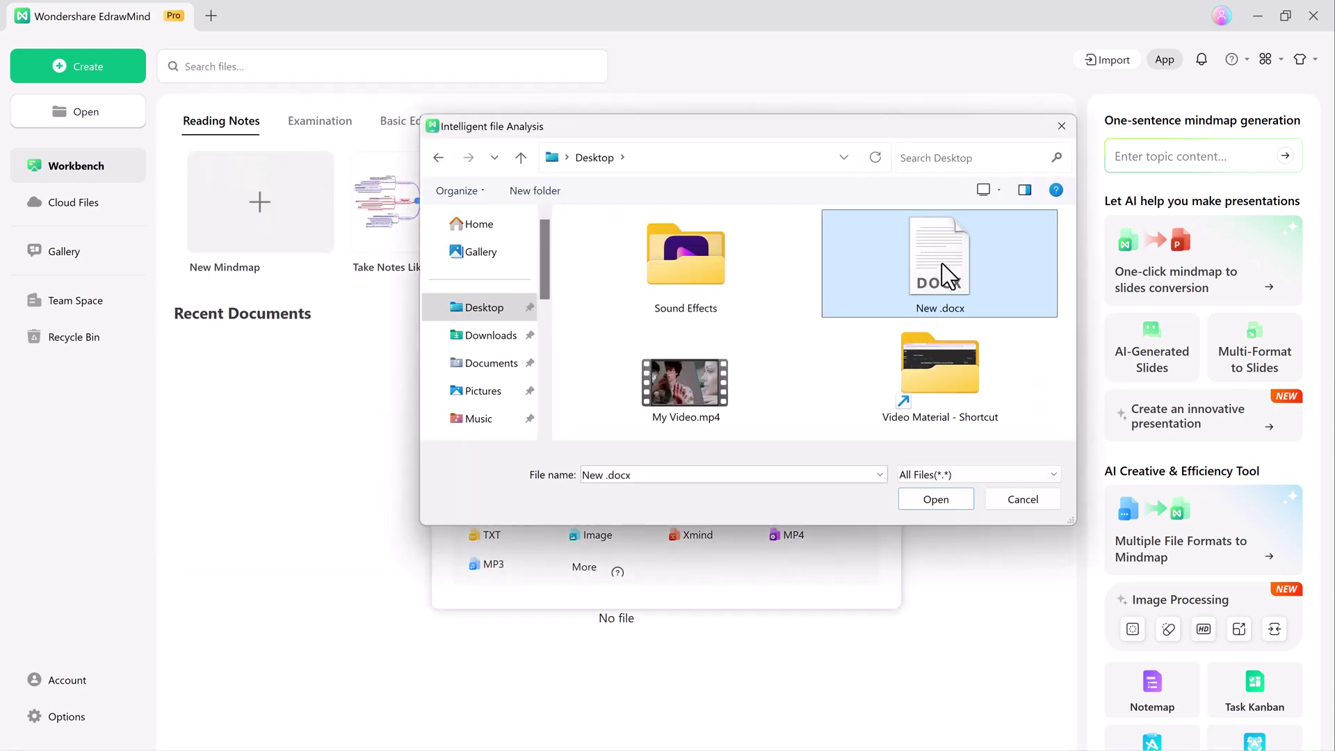
pyautogui.doubleClick(948, 277)
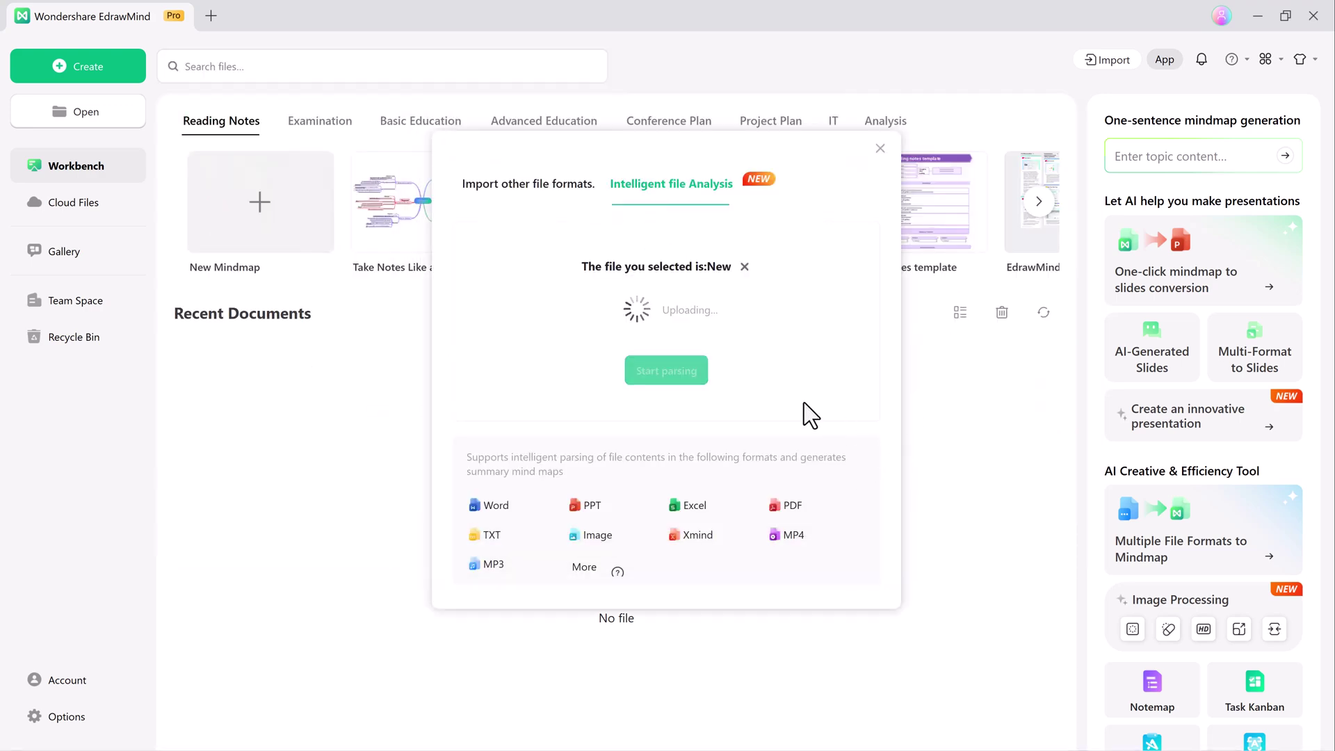
pyautogui.click(687, 372)
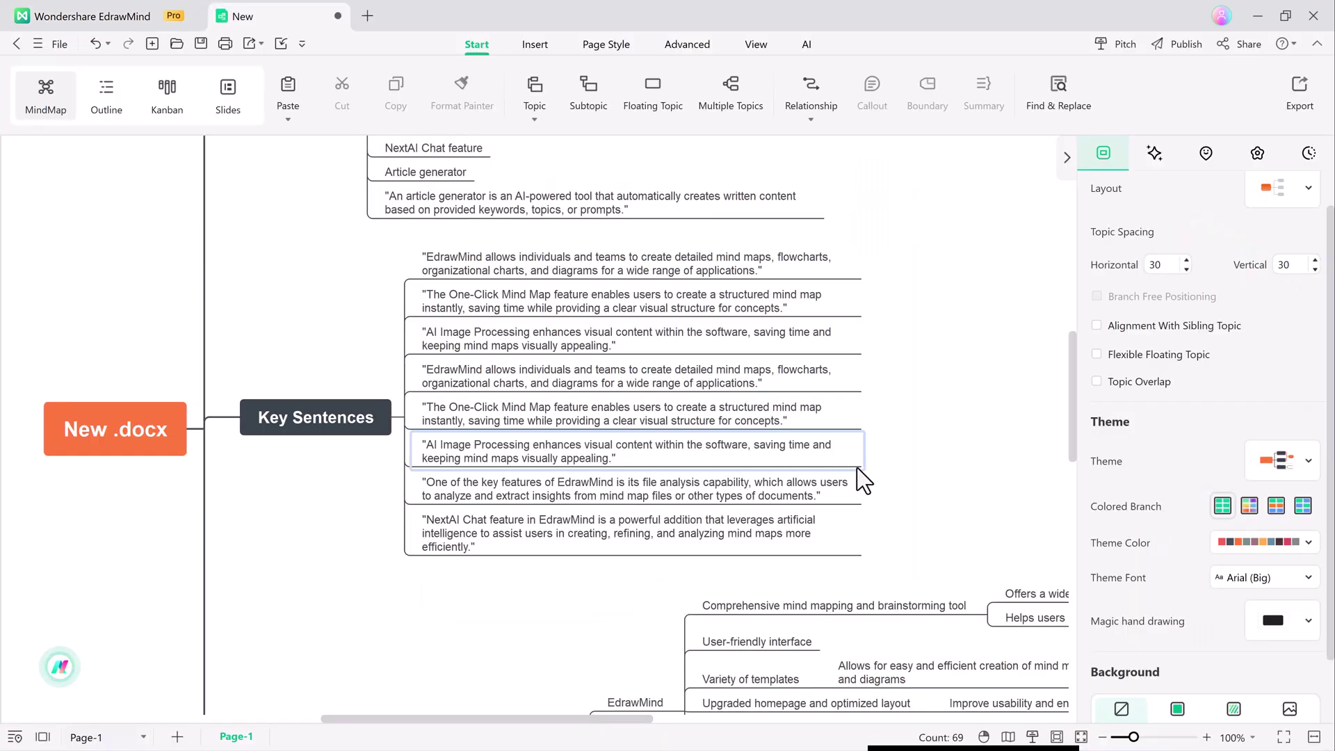
pyautogui.scroll(-3, 838, 438)
pyautogui.scroll(-9, 838, 438)
pyautogui.scroll(12, 417, 412)
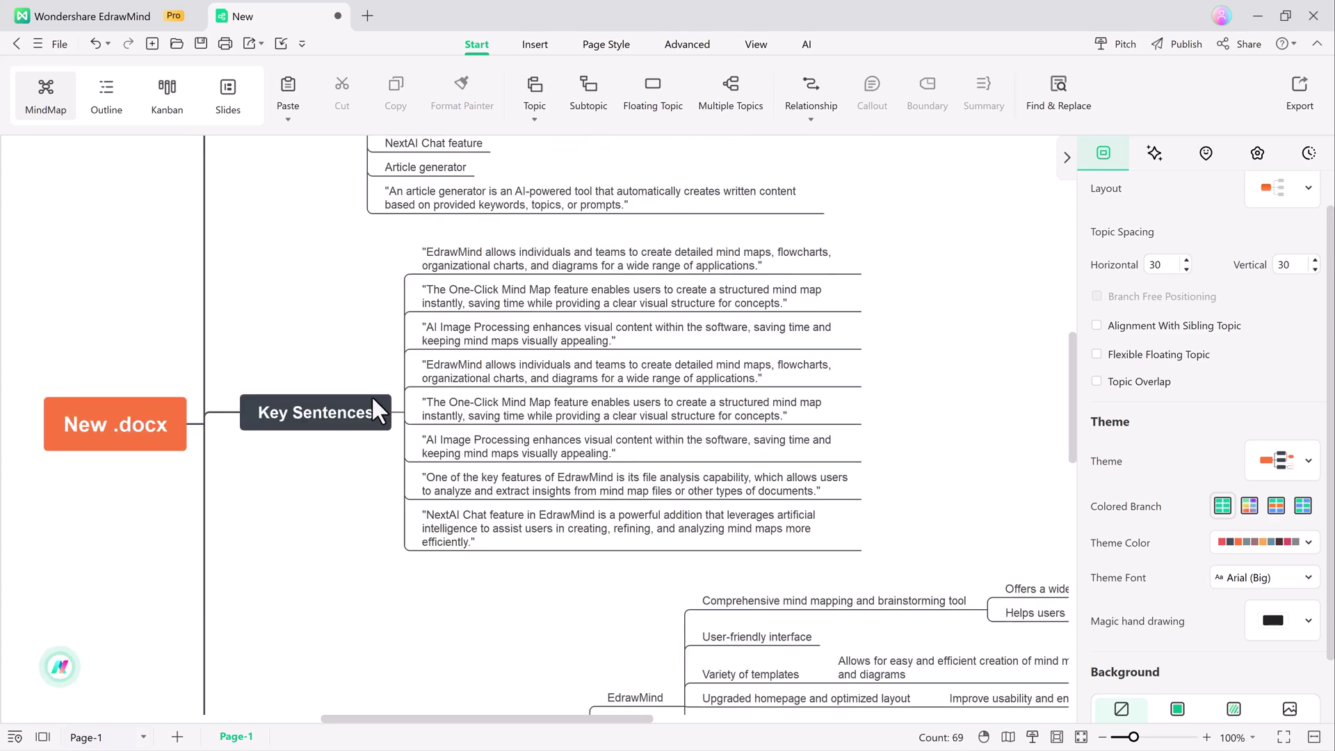
pyautogui.scroll(-3, 379, 408)
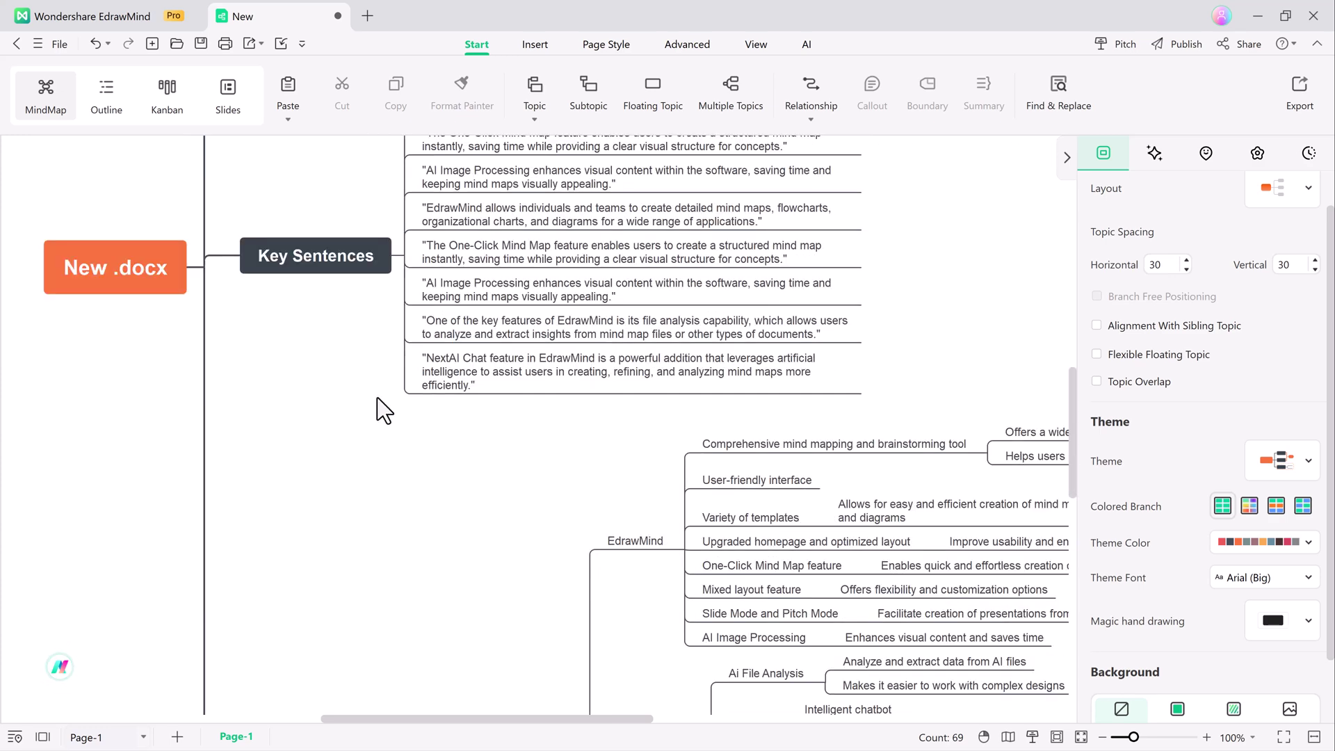
# Step: Bold the 'User-friendly interface' topic, then select the easy and efficient creation topic
pyautogui.click(738, 483)
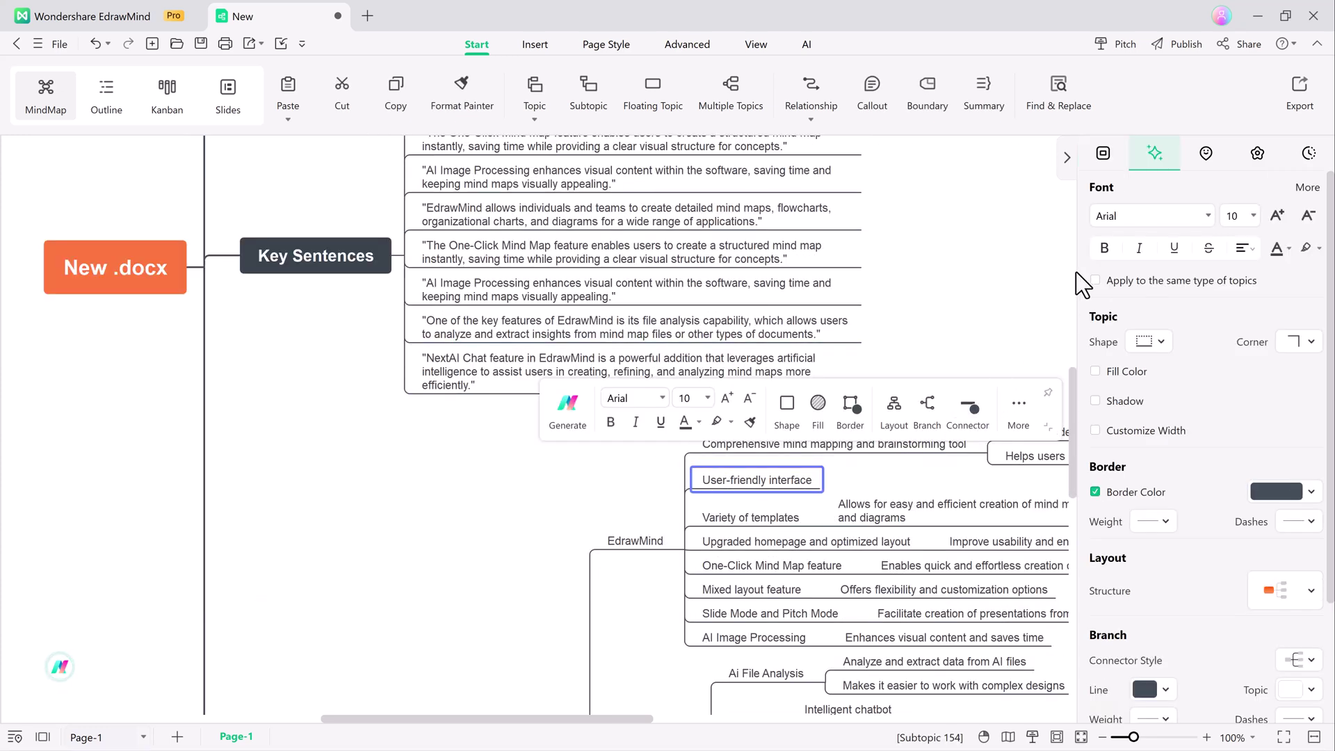
pyautogui.click(1106, 249)
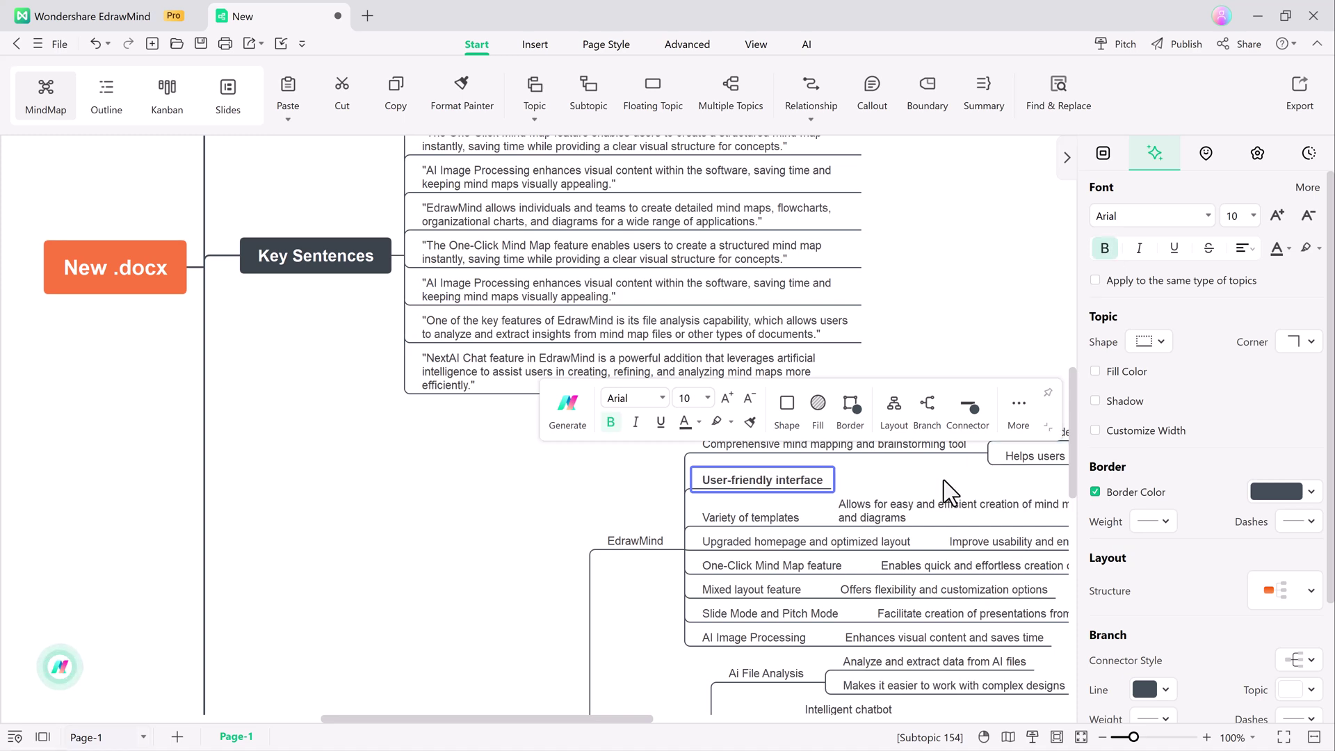
pyautogui.click(892, 508)
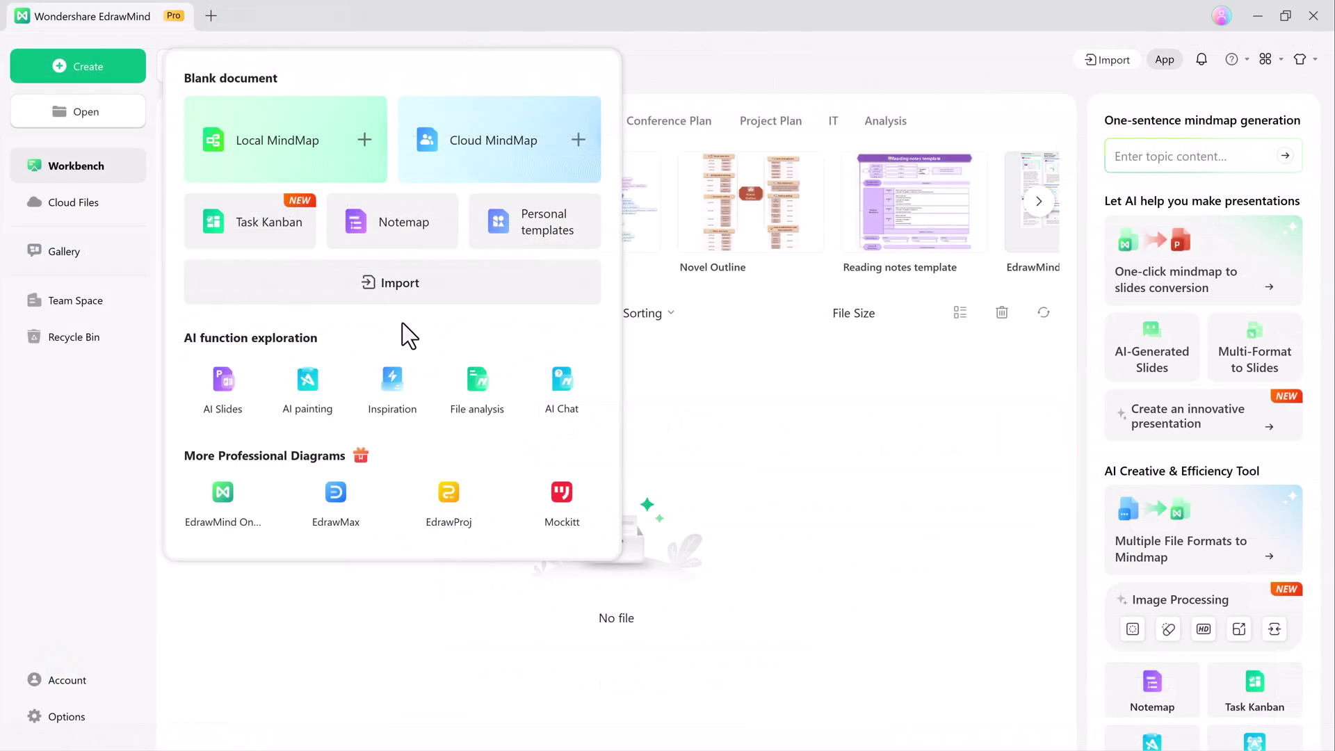
# Step: In a new AI Chat map, send the Article generation prompt 'Write on mindmapping'
pyautogui.click(553, 397)
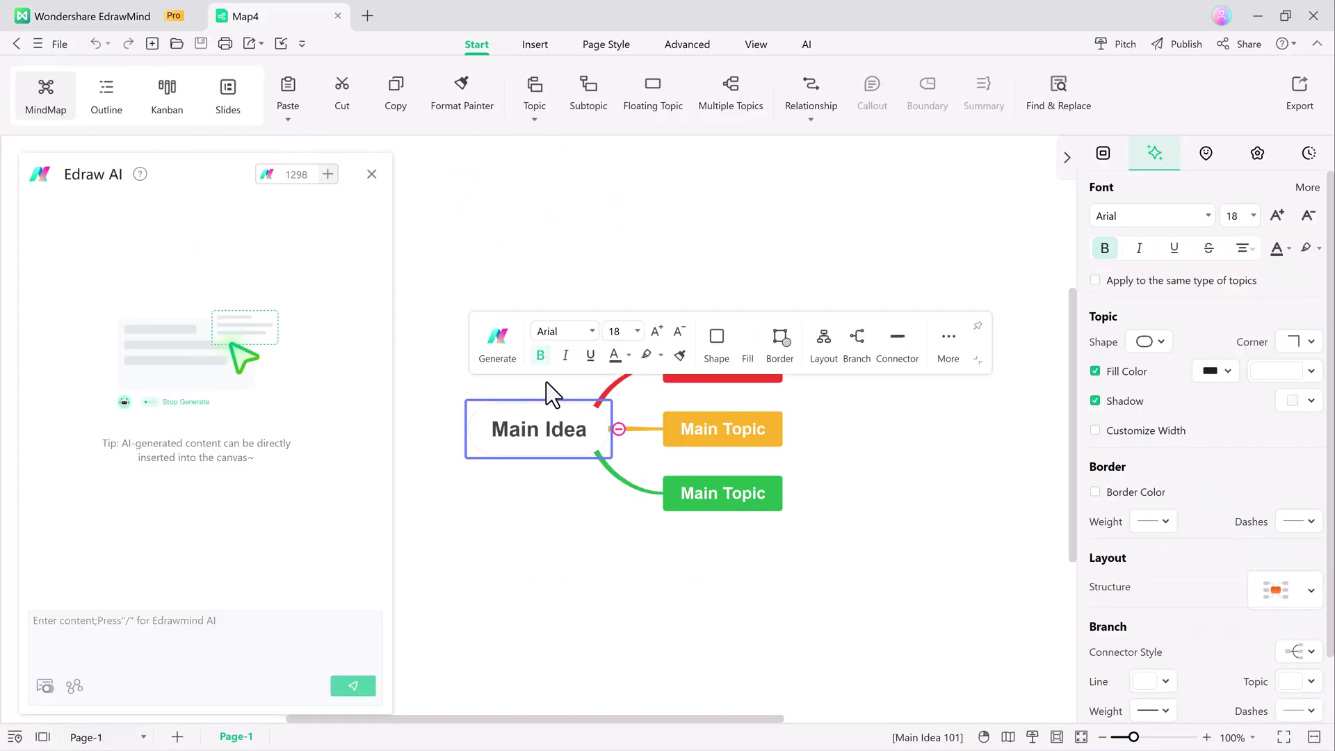
pyautogui.click(73, 687)
pyautogui.click(110, 512)
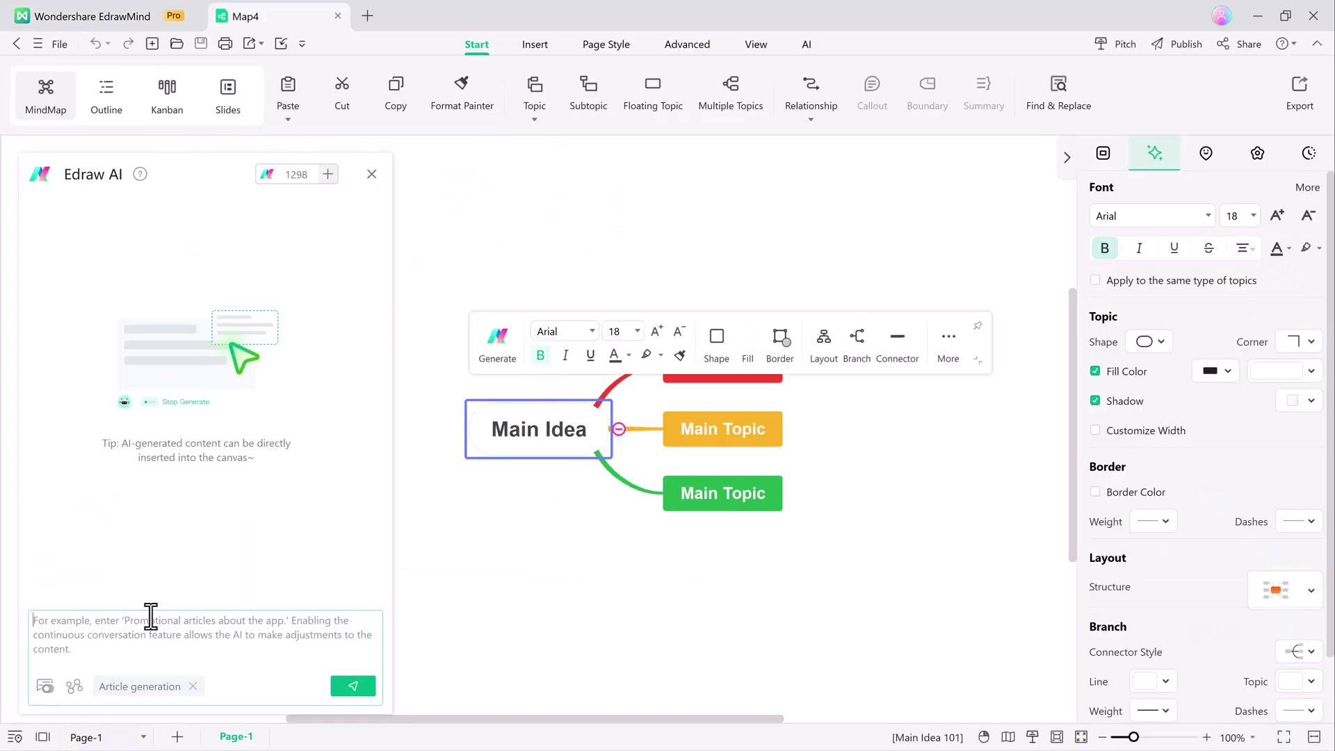
pyautogui.write('Write on mindmapping')
pyautogui.press('Return')
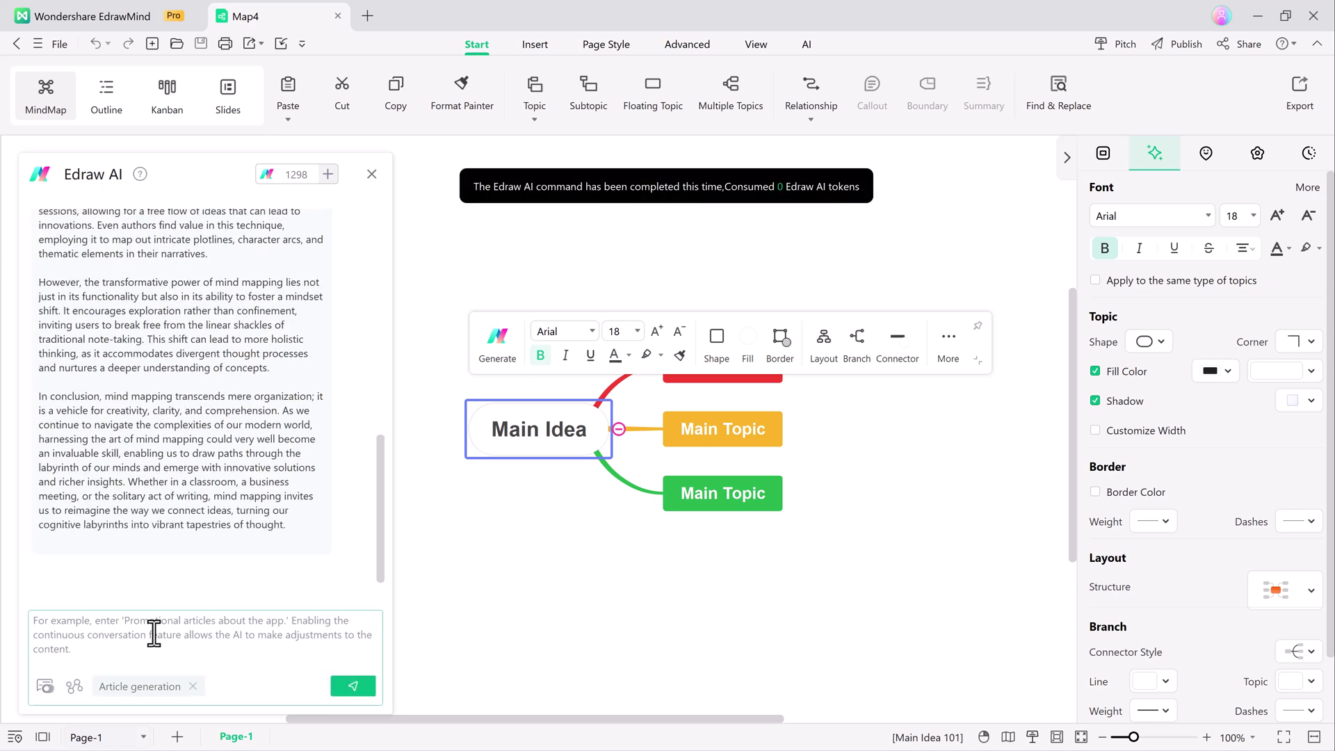
pyautogui.write('Summarize it')
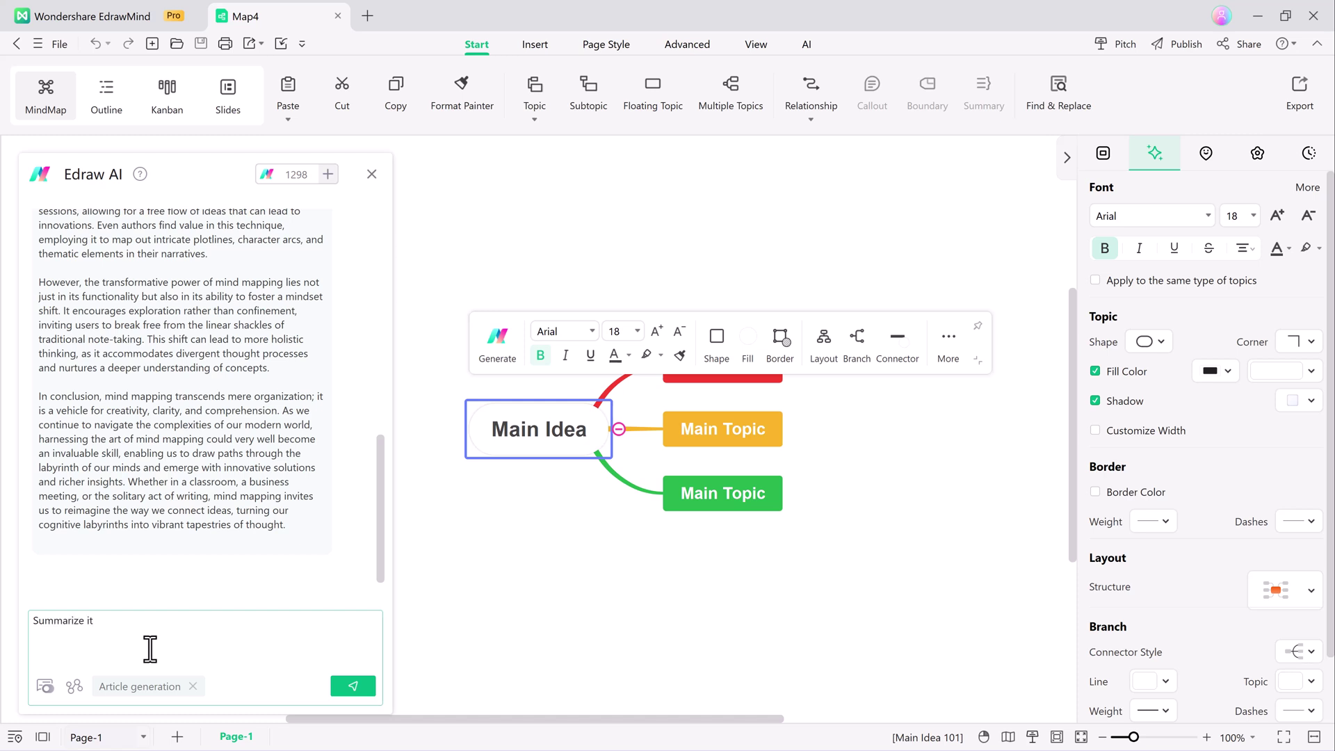
# Step: Send 'Summarize it' to Edraw AI as a follow-up
pyautogui.press('Return')
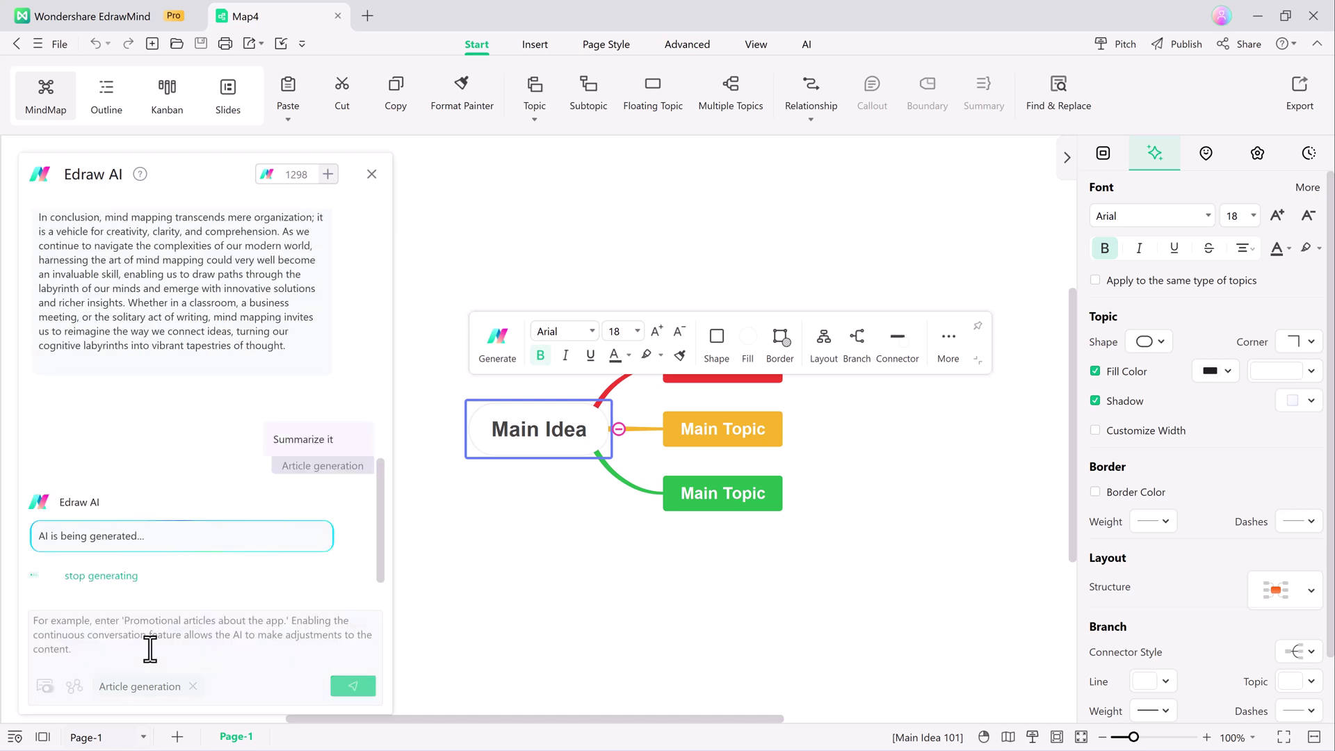